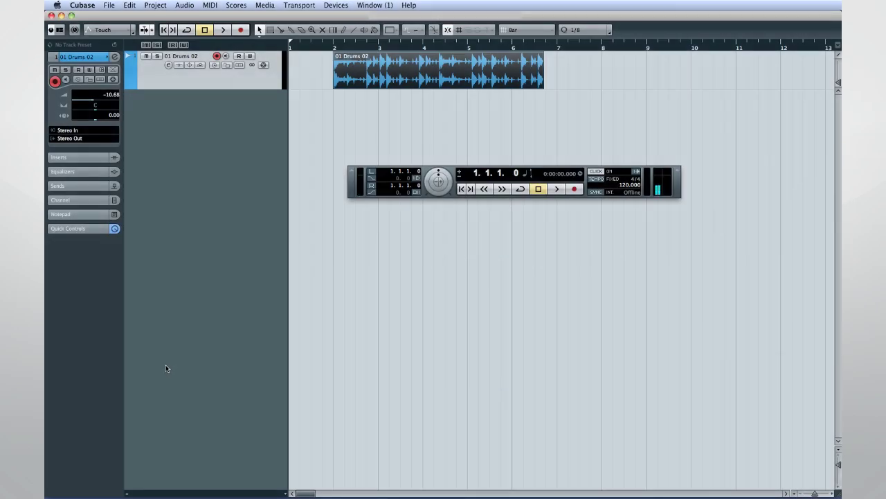
# - Open the Project menu to browse the project commands
pyautogui.click(152, 6)
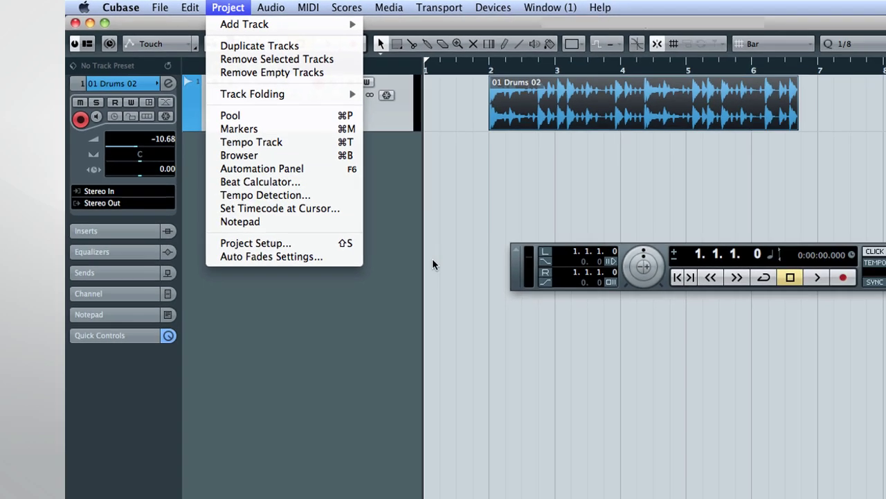
# - Audition the drum loop, then switch the Transport tempo mode from FIXED to TRACK
pyautogui.click(685, 381)
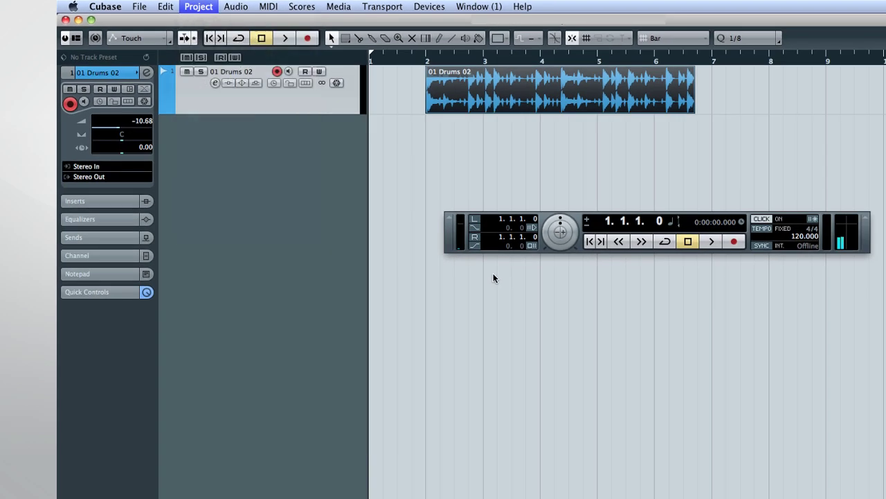
pyautogui.click(711, 242)
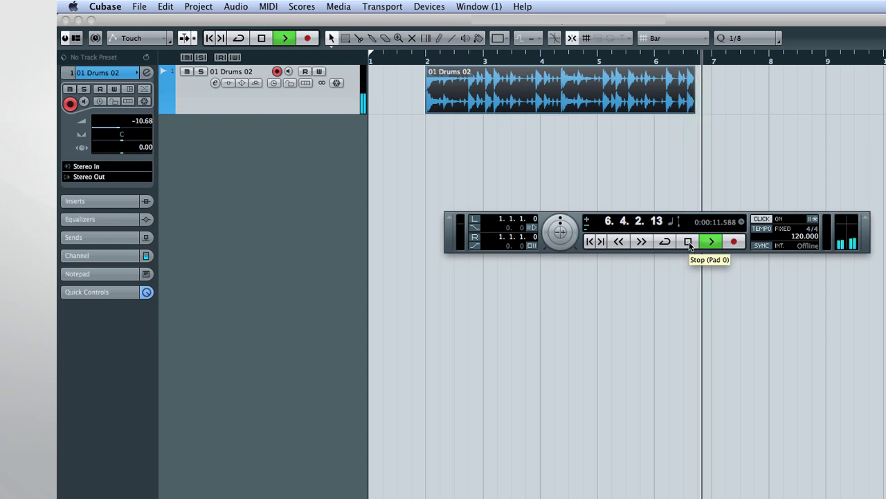
pyautogui.click(688, 241)
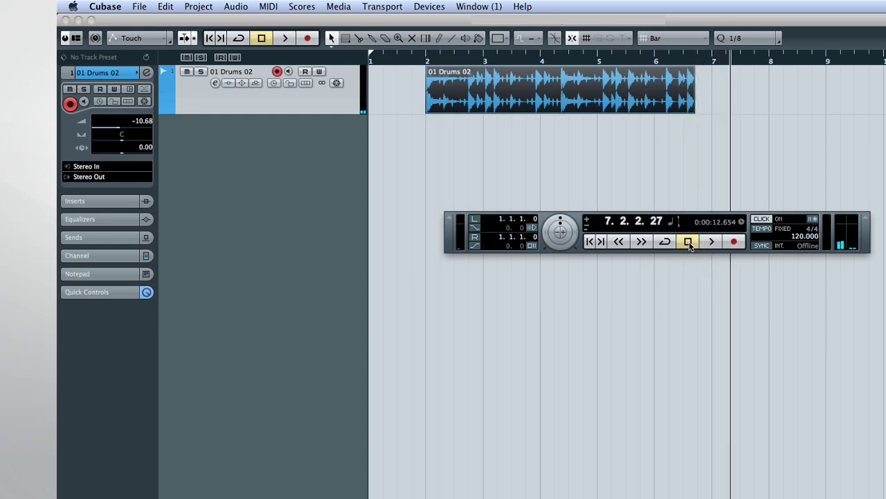
pyautogui.click(779, 231)
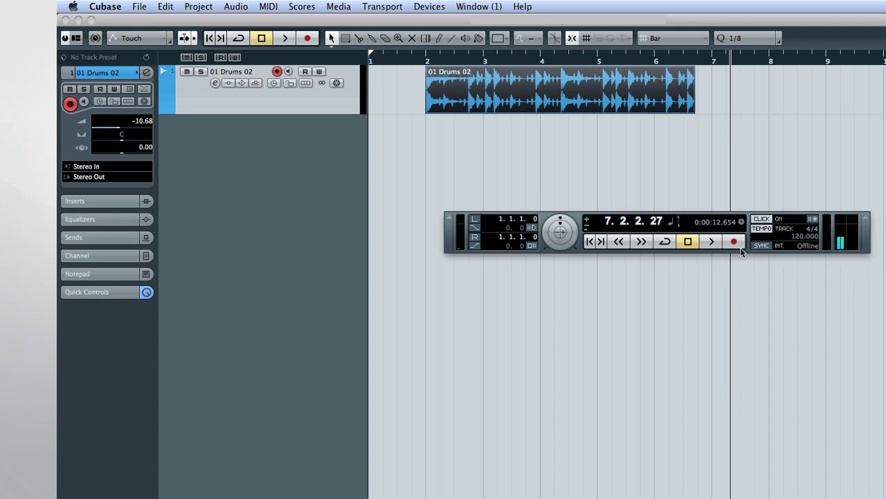
pyautogui.click(203, 5)
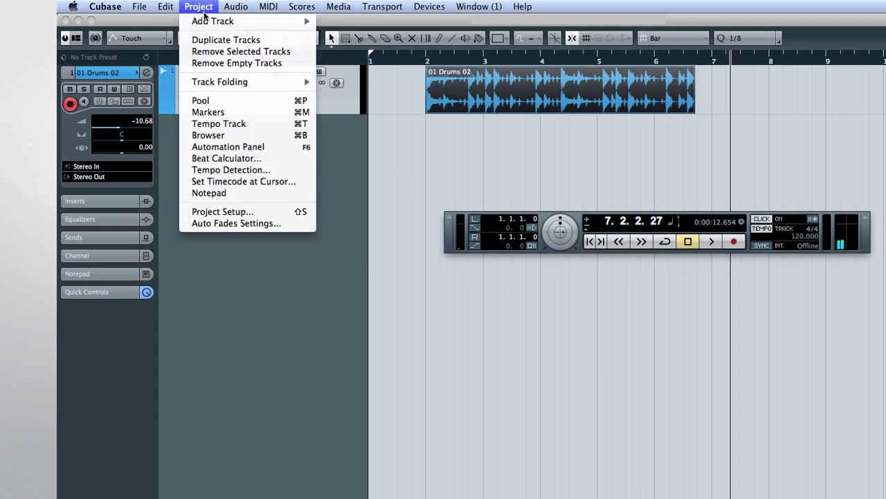
# - Analyze the drum loop in Tempo Detection and halve the detected tempo
pyautogui.click(235, 170)
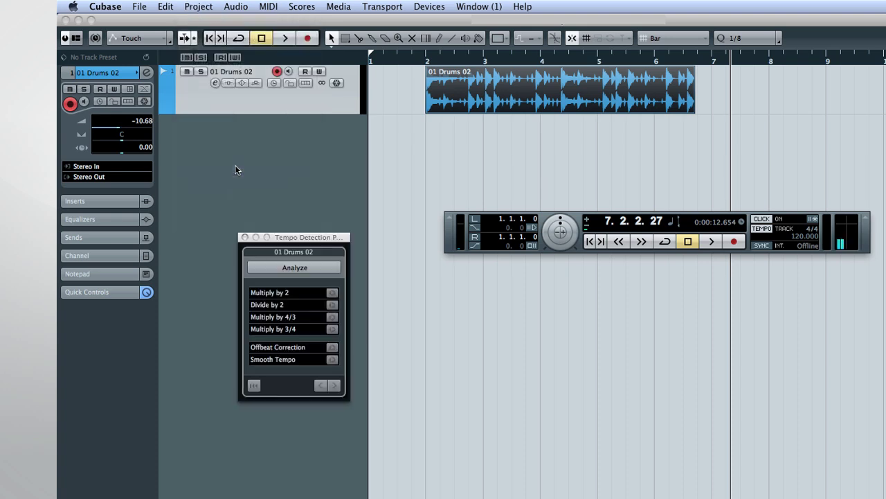
pyautogui.click(296, 268)
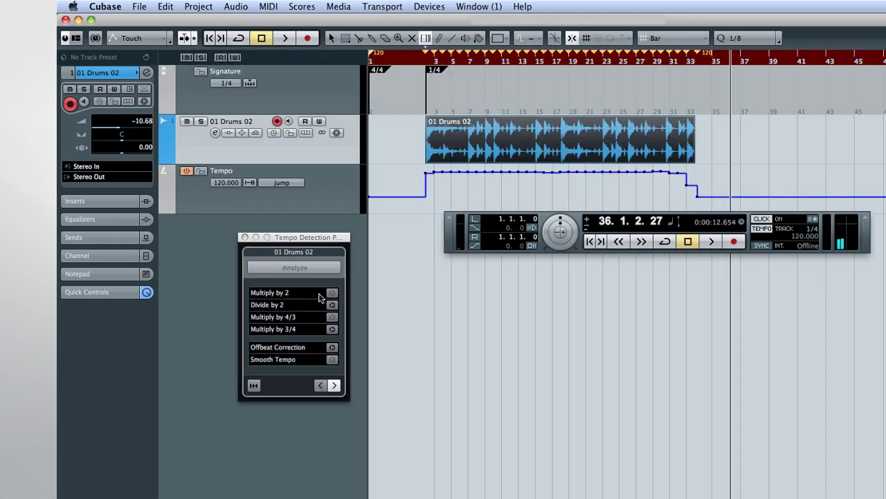
pyautogui.click(331, 304)
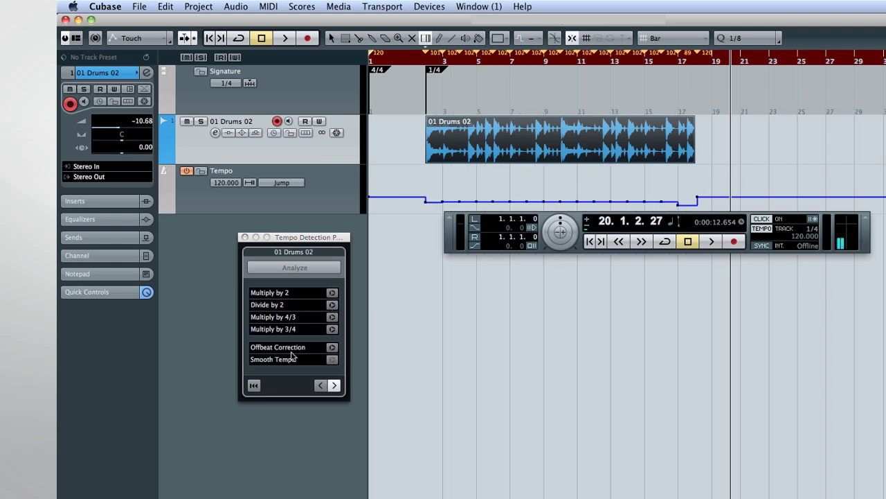
pyautogui.click(243, 236)
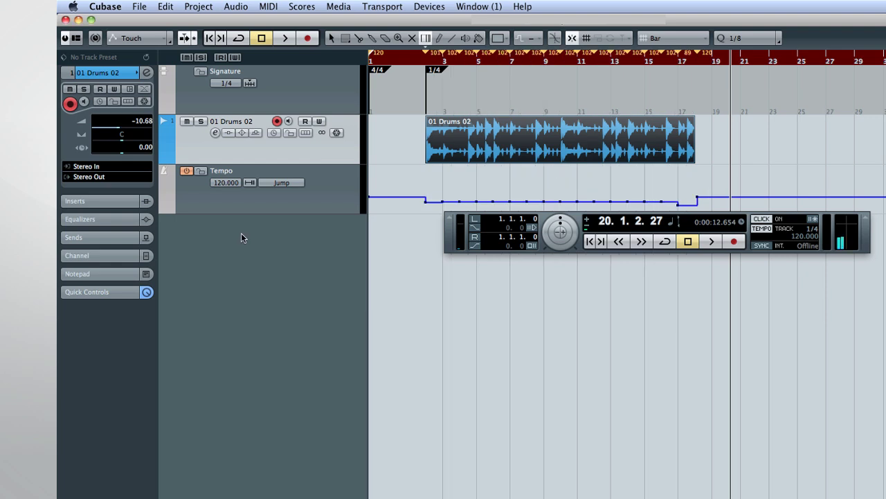
# - Play the loop from bar 2 at the detected tempo using Object Selection
pyautogui.click(590, 241)
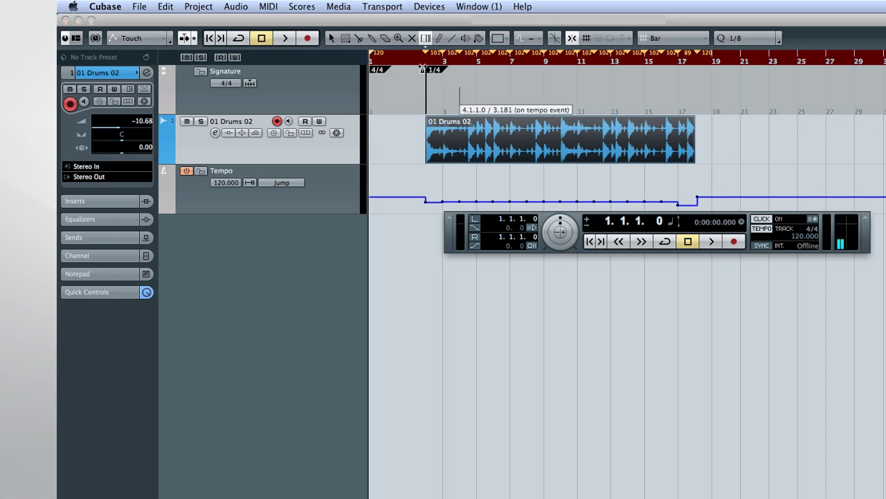
pyautogui.click(331, 39)
pyautogui.click(409, 62)
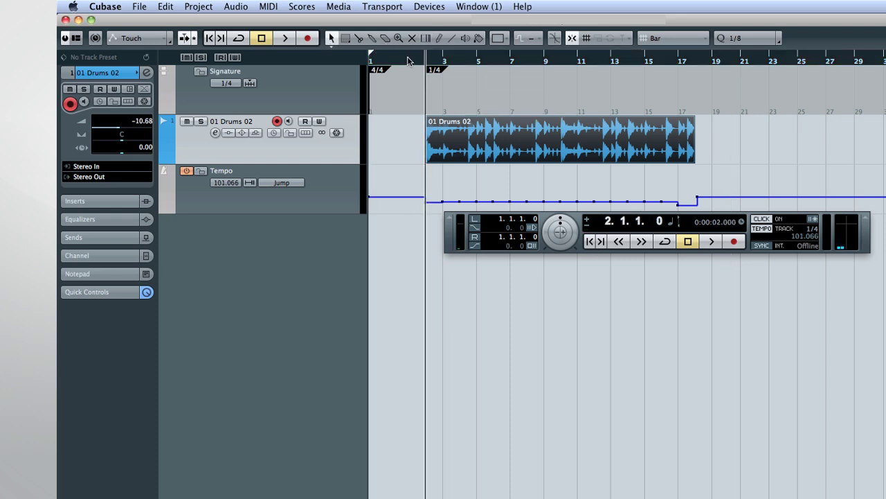
pyautogui.click(705, 242)
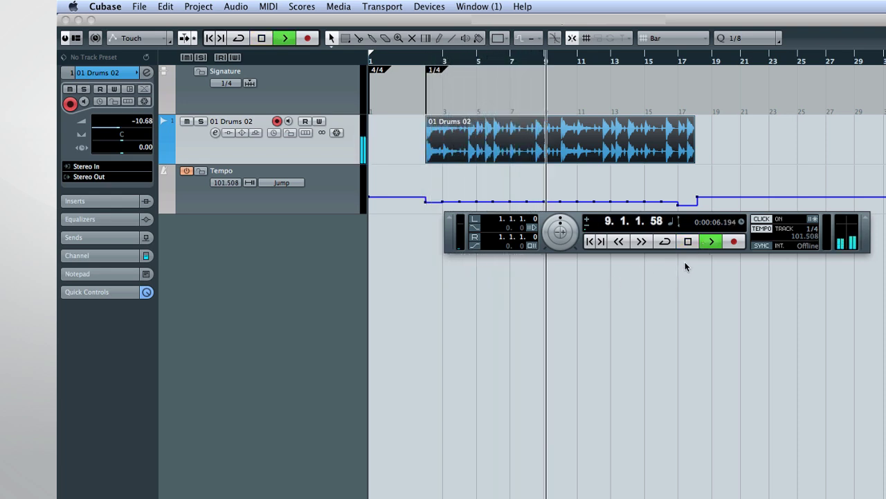
pyautogui.click(688, 241)
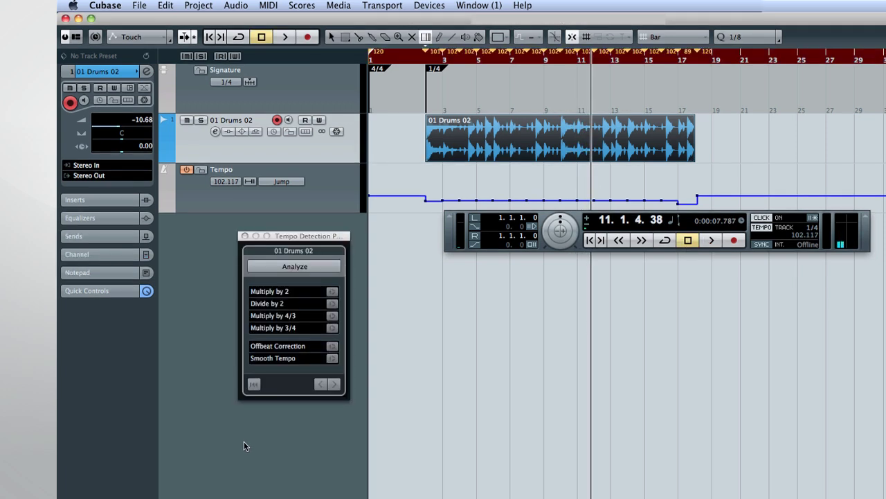
pyautogui.click(289, 388)
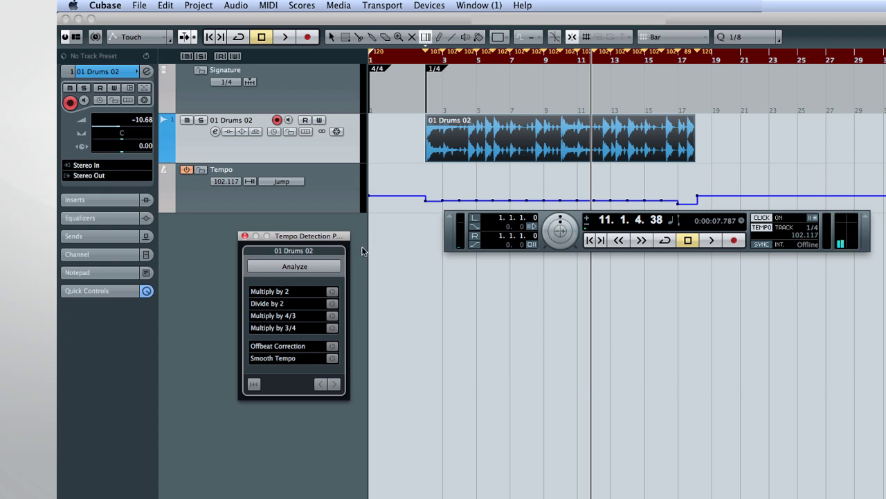
pyautogui.click(244, 236)
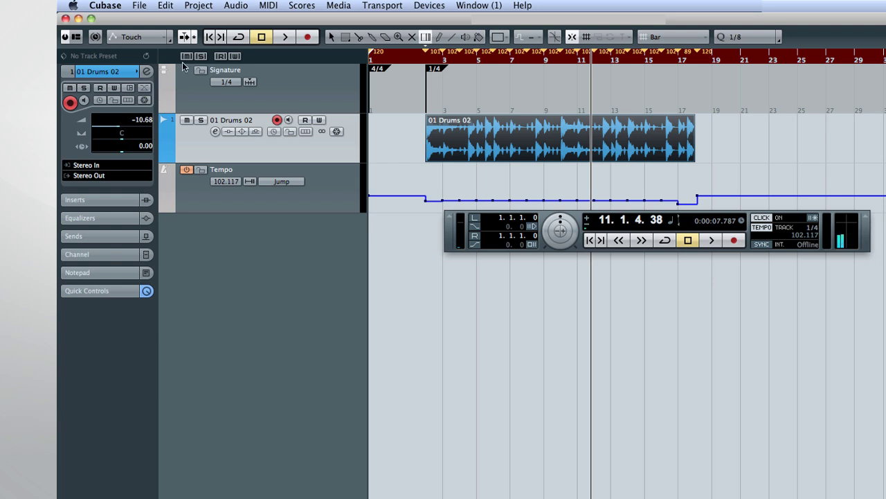
# - Set the clip's definition from tempo, saved in the project, then restore fixed 120 BPM
pyautogui.click(234, 5)
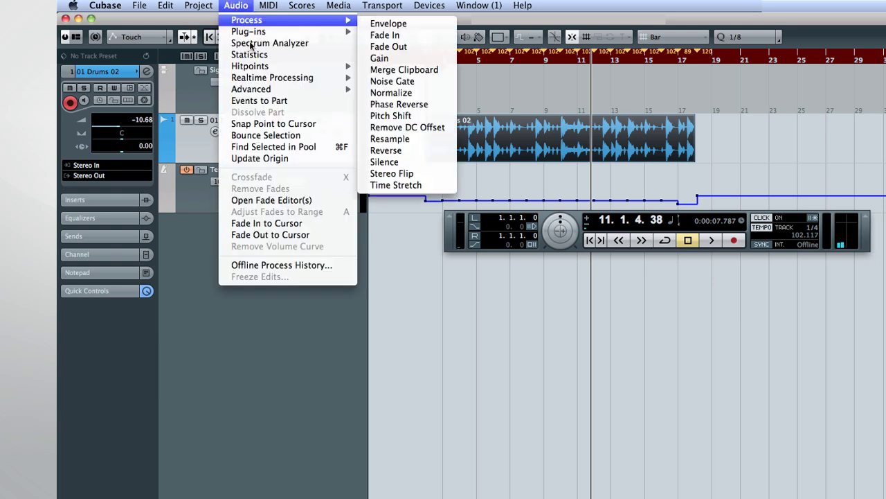
pyautogui.moveTo(337, 91)
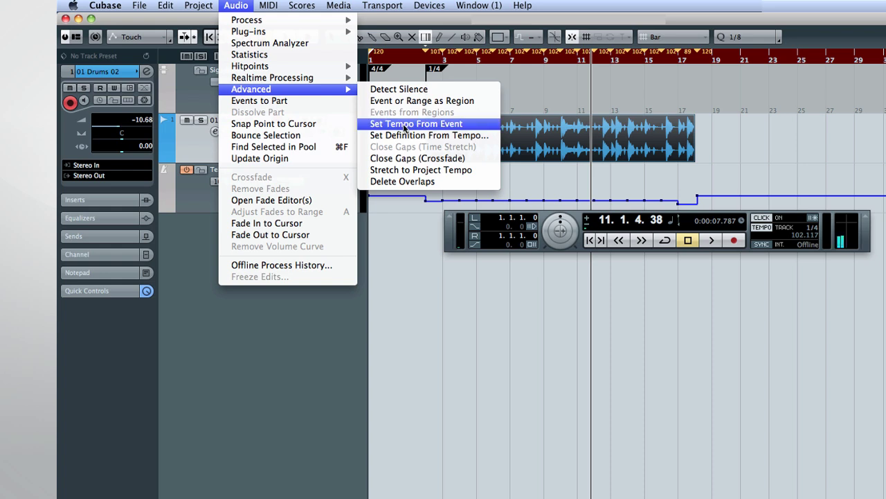
pyautogui.click(487, 136)
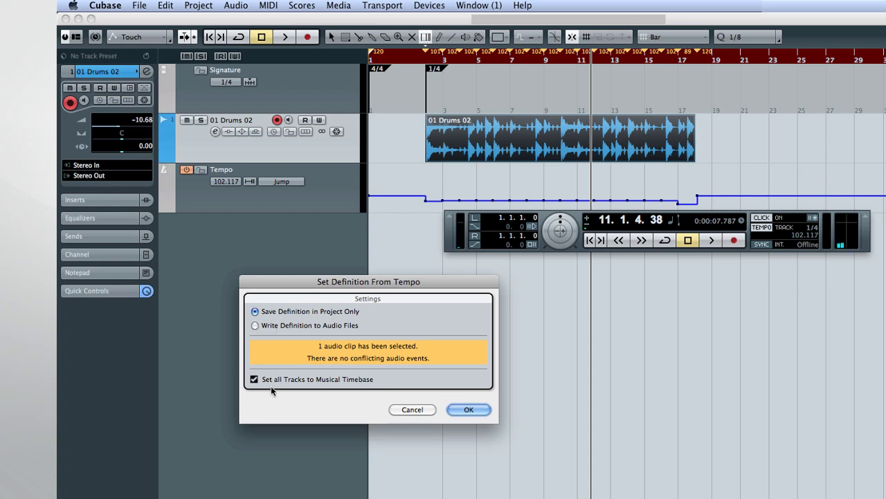
pyautogui.click(458, 409)
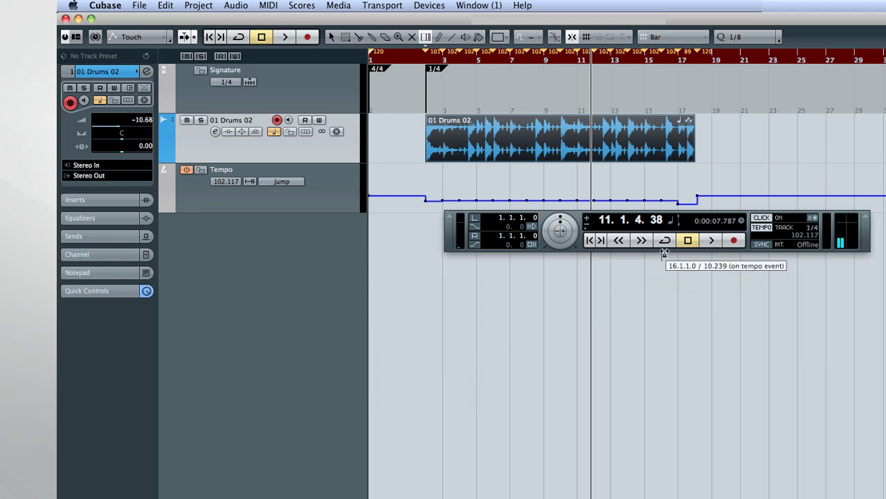
pyautogui.click(780, 228)
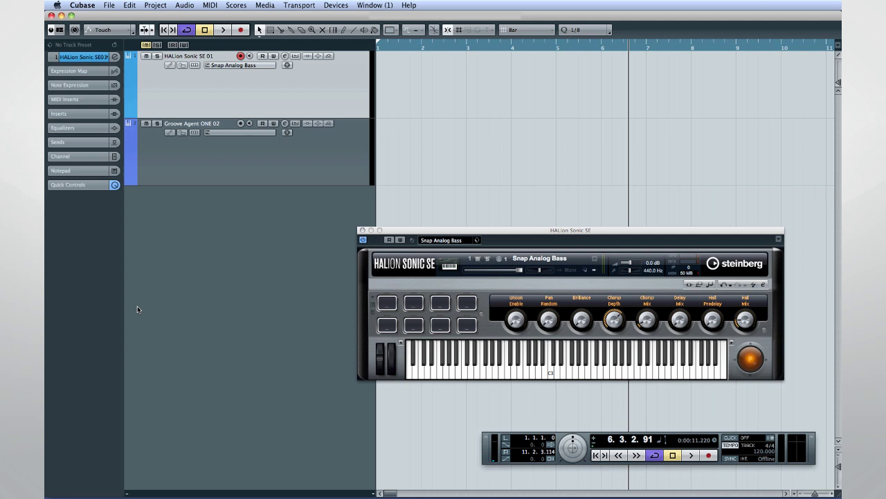
# - Load Arpache SX into the first MIDI insert slot of the HALion Sonic SE track
pyautogui.click(70, 102)
pyautogui.click(71, 121)
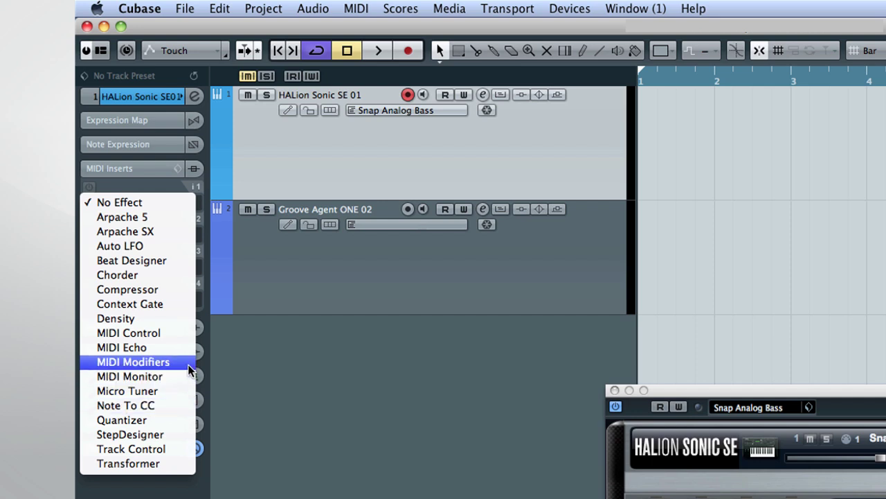
pyautogui.click(164, 219)
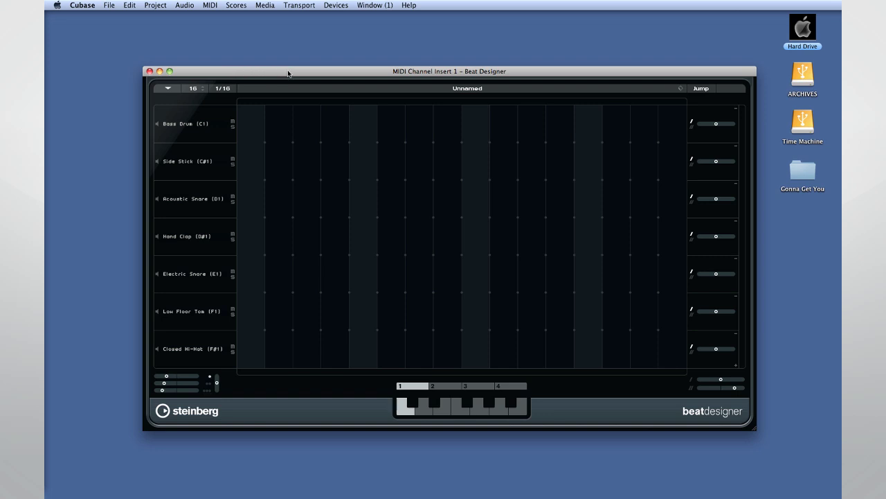
# - Add Acoustic Snare hits on steps 2, 4 and one more, plus two Hand Clap steps
pyautogui.click(281, 208)
pyautogui.click(327, 209)
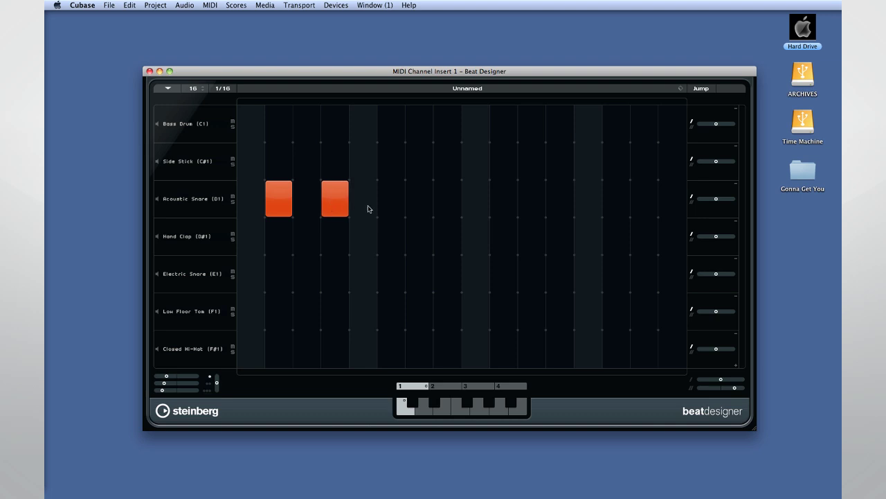
pyautogui.click(393, 208)
pyautogui.click(365, 240)
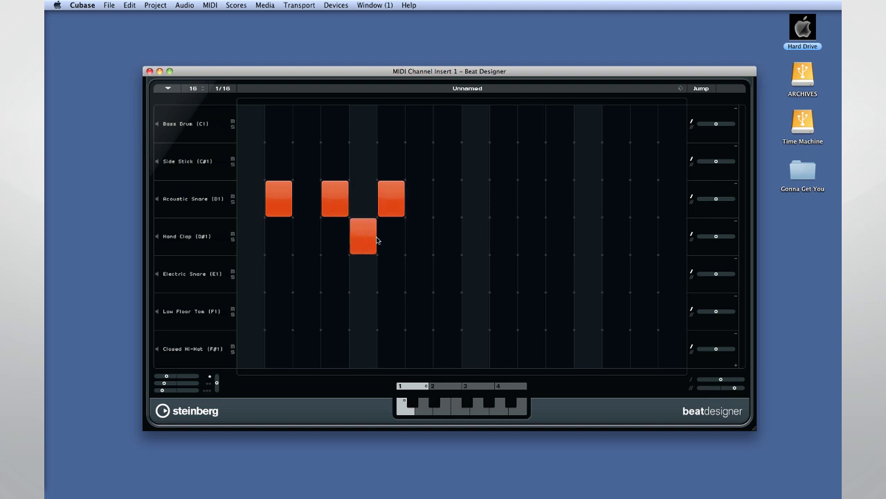
pyautogui.click(418, 248)
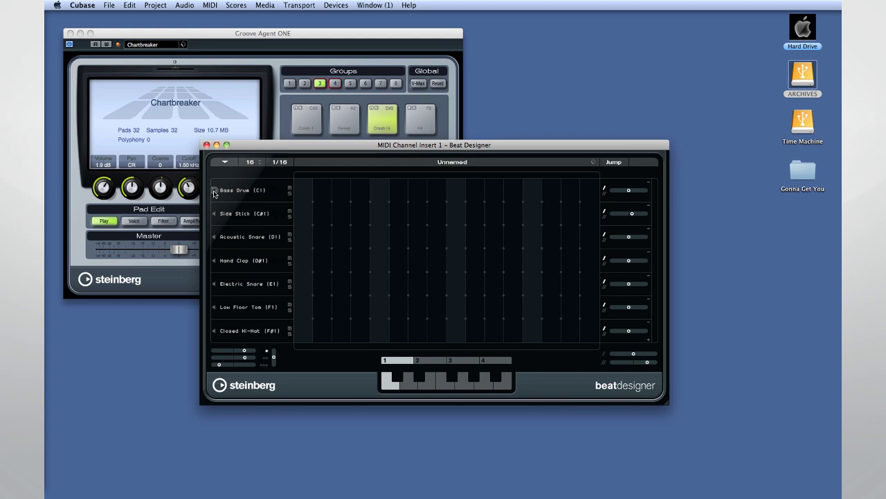
# - Change the first lane to Open Hi-Hat (A#1), slide it to -0.53, then remove it
pyautogui.click(263, 192)
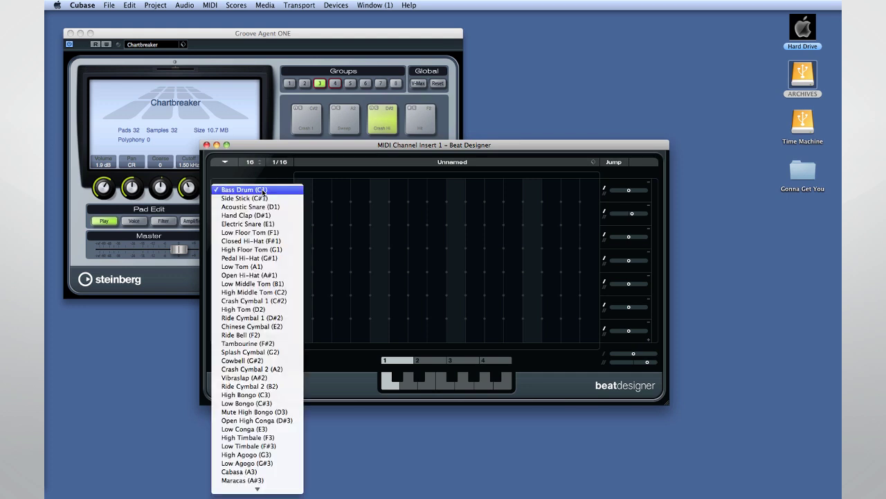
pyautogui.click(265, 275)
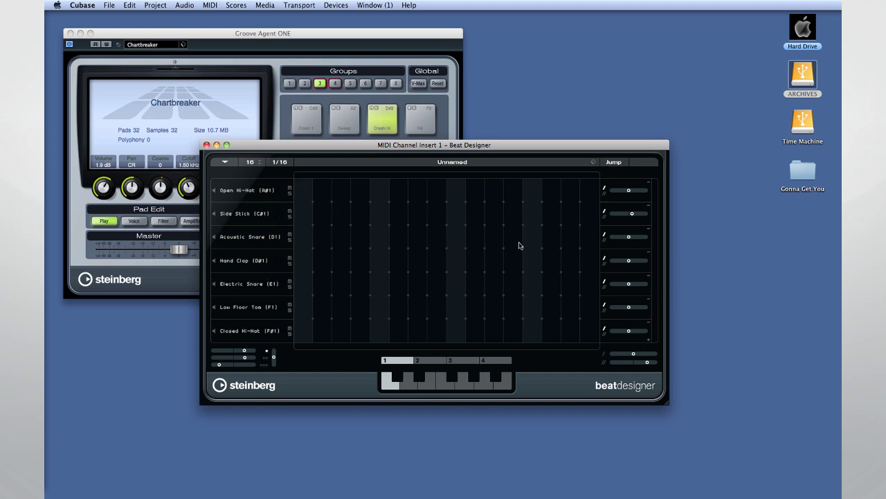
pyautogui.moveTo(629, 194)
pyautogui.moveTo(628, 194); pyautogui.dragTo(617, 193)
pyautogui.click(649, 183)
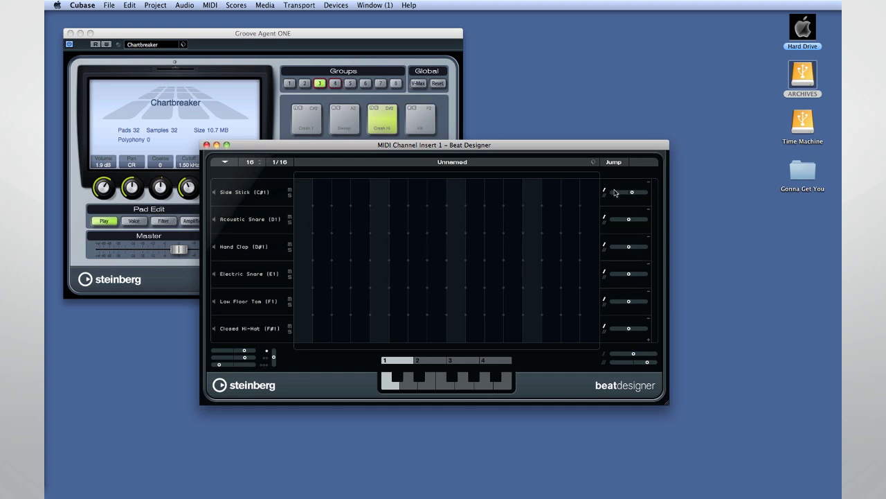
# - Re-place the single Hand Clap hit on step 5
pyautogui.moveTo(614, 193)
pyautogui.click(378, 245)
pyautogui.click(378, 251)
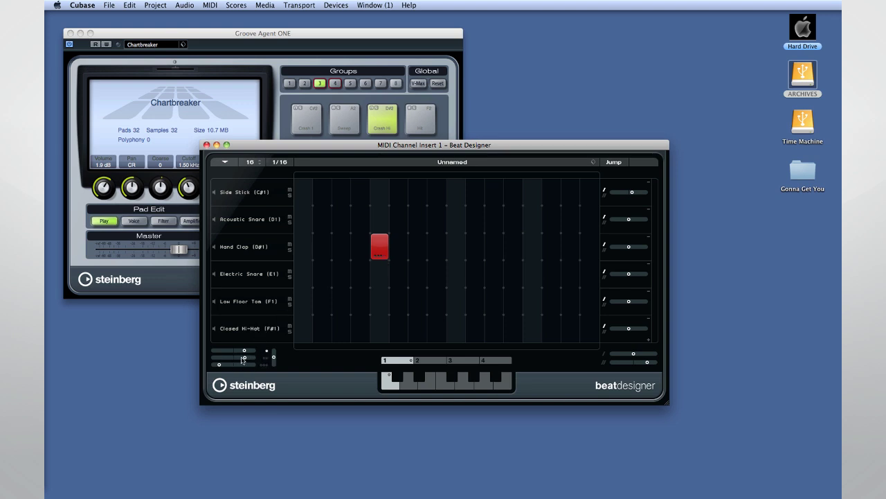
pyautogui.moveTo(239, 358)
pyautogui.click(592, 162)
# - Import the Drum n Bass 175bpm pattern bank into Beat Designer
pyautogui.click(598, 175)
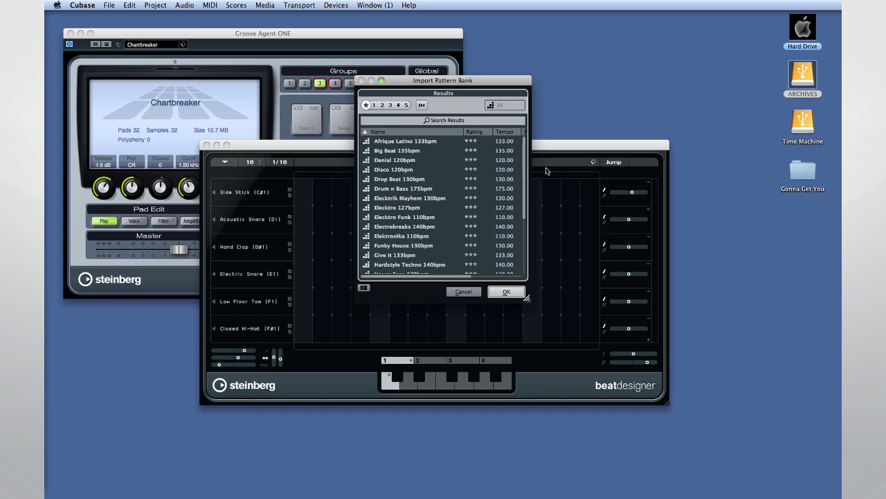
pyautogui.click(413, 189)
pyautogui.doubleClick(413, 191)
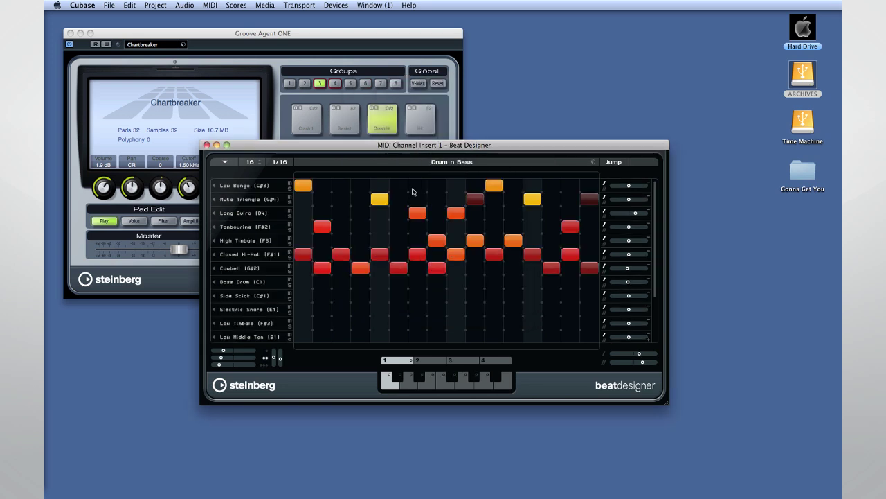
# - Lengthen the pattern to 19 steps at 1/32T resolution, toggling Jump on and off
pyautogui.click(259, 160)
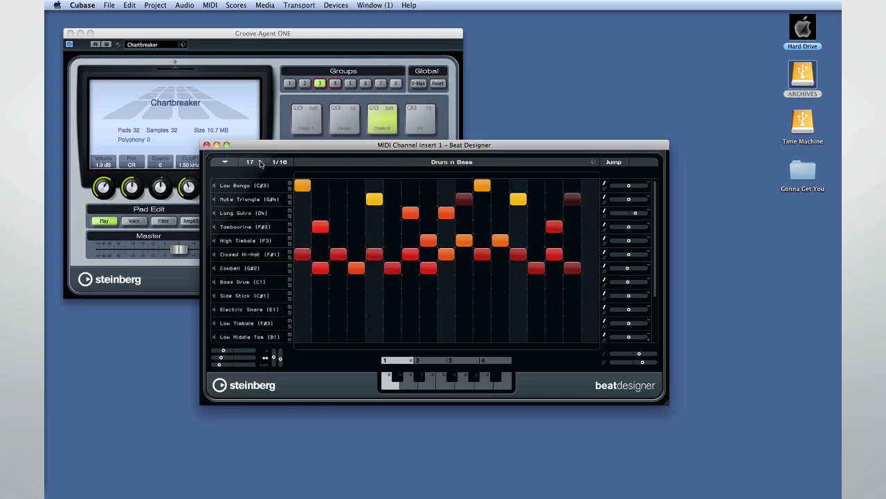
pyautogui.click(260, 161)
pyautogui.click(260, 161)
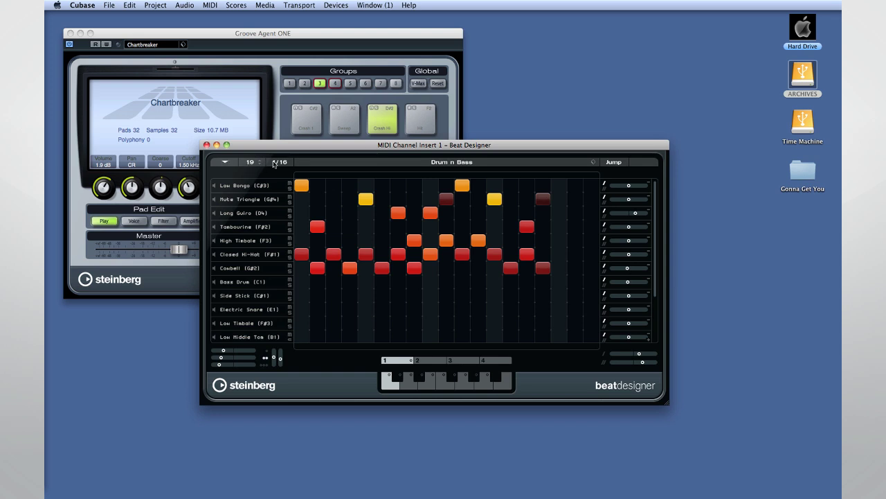
pyautogui.click(276, 162)
pyautogui.click(278, 187)
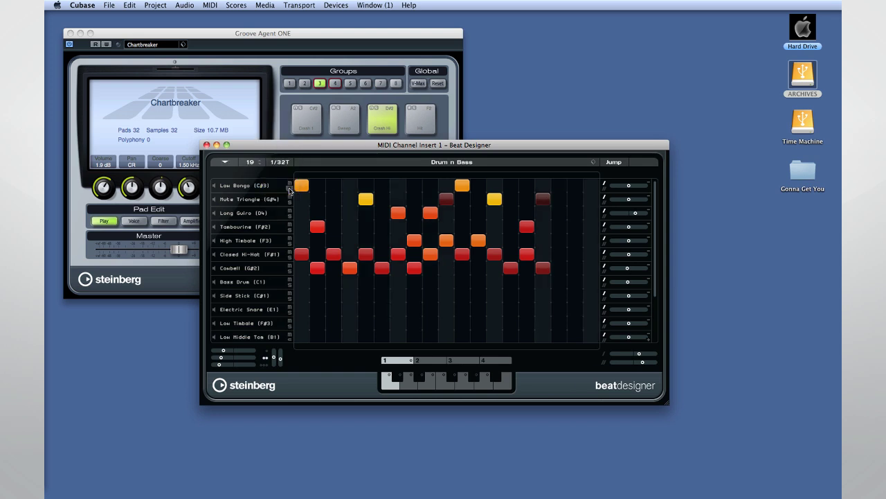
pyautogui.click(604, 165)
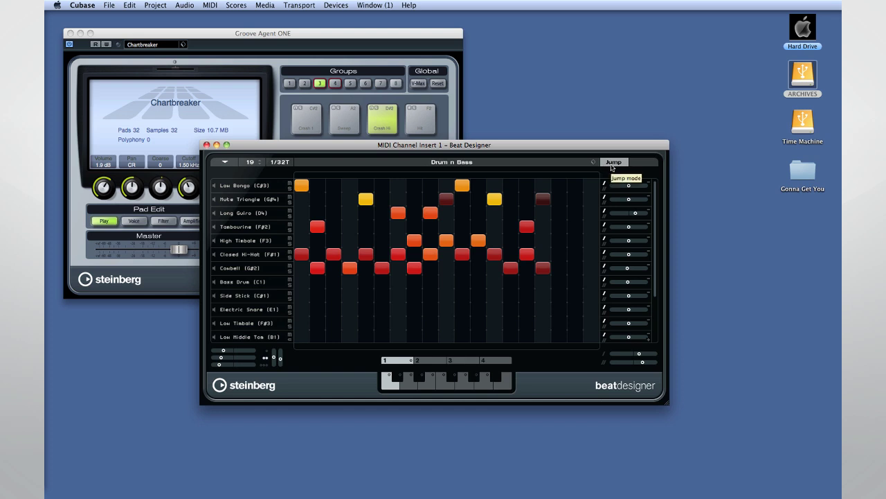
pyautogui.click(612, 166)
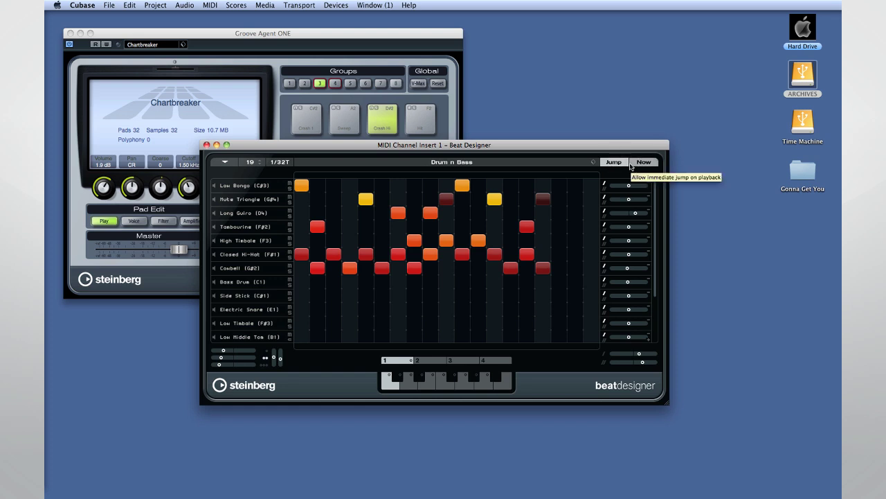
pyautogui.click(622, 164)
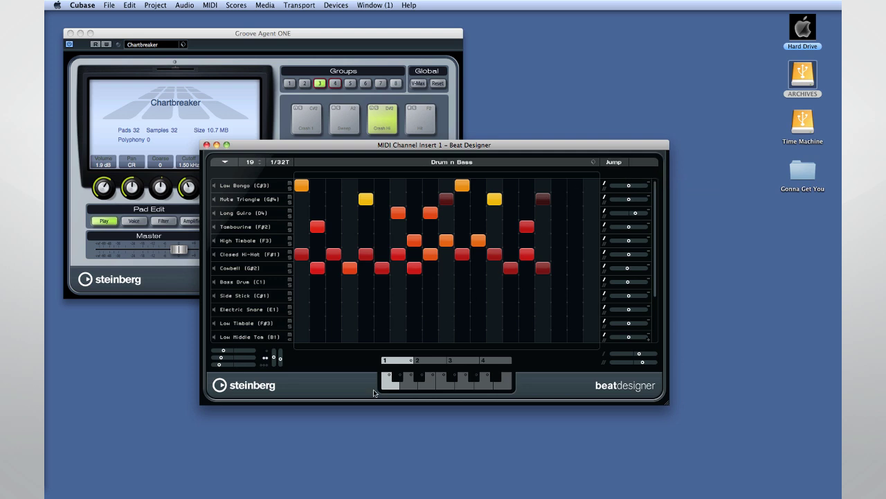
# - Audition patterns in both sub-banks, then fill the loop with Beat Designer patterns
pyautogui.click(416, 389)
pyautogui.click(424, 383)
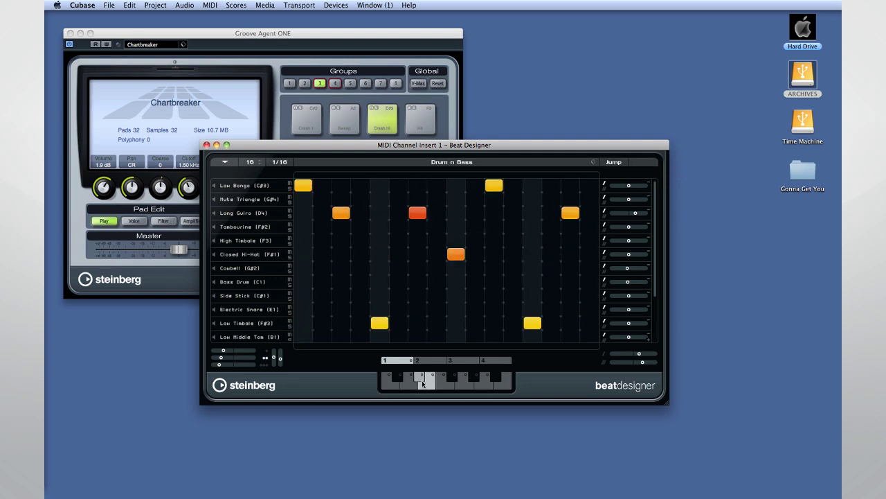
pyautogui.click(423, 382)
pyautogui.click(429, 362)
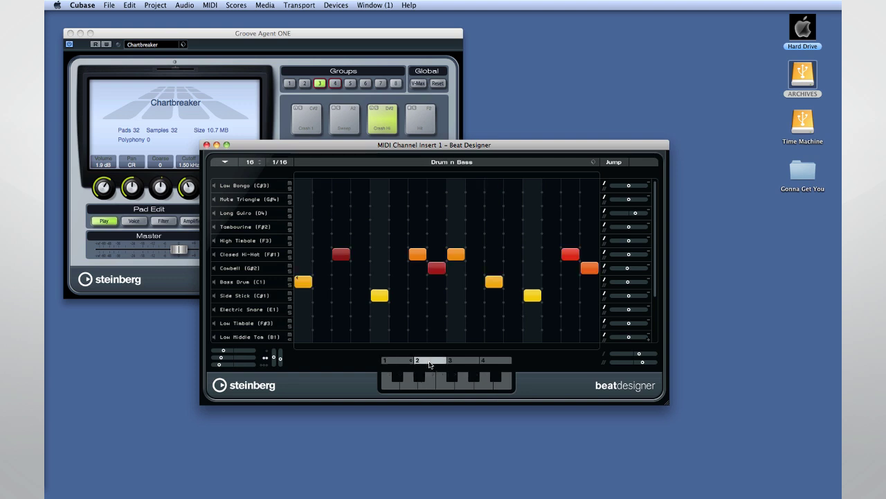
pyautogui.click(401, 361)
pyautogui.click(402, 378)
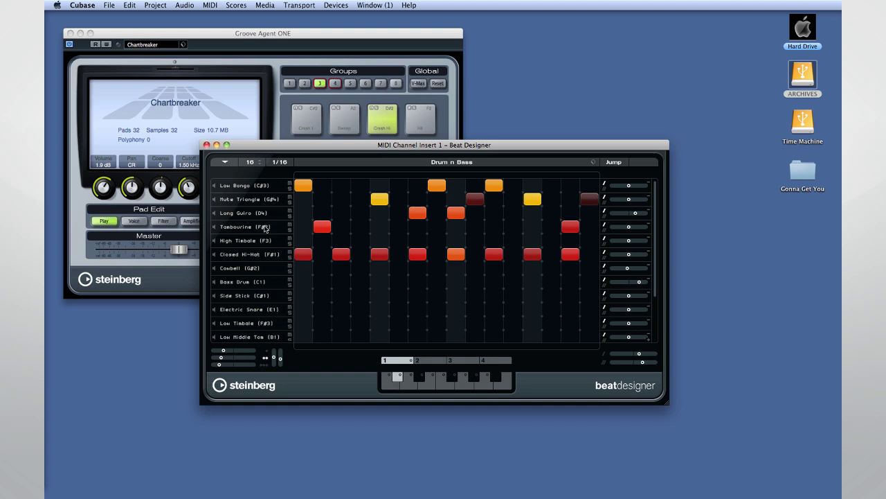
pyautogui.click(227, 164)
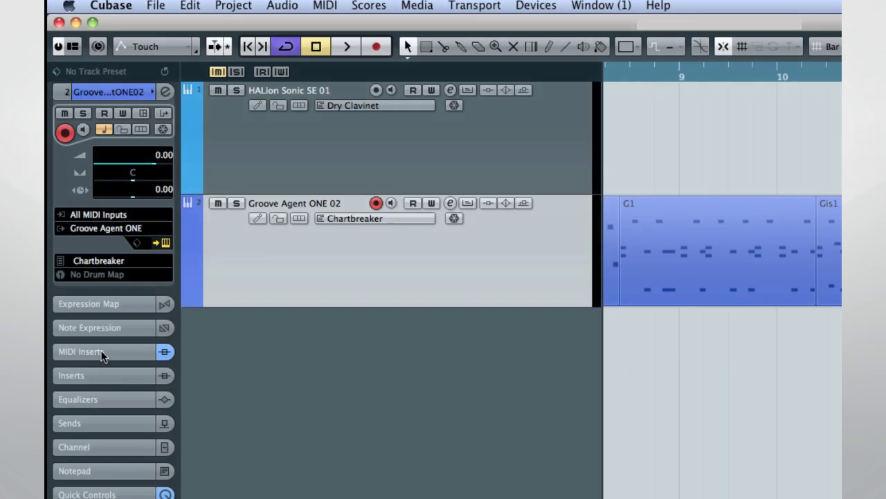
pyautogui.click(101, 347)
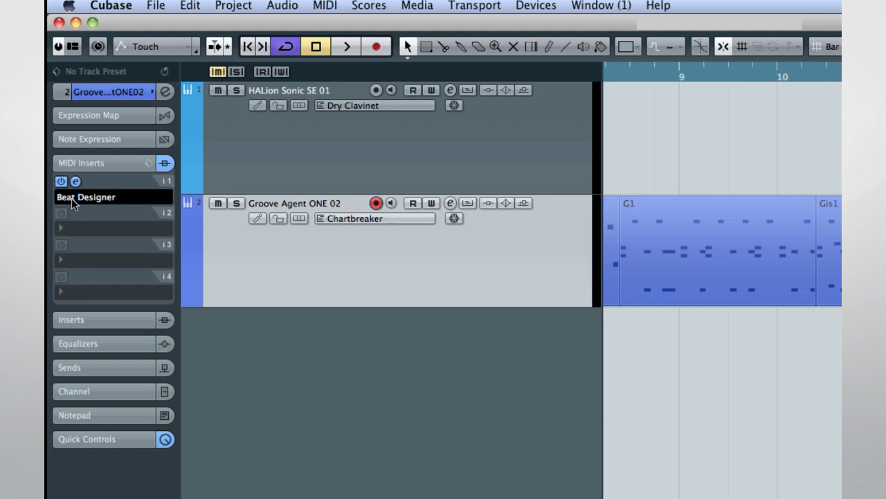
# - Bypass the Beat Designer insert, restart playback and switch patterns while playing
pyautogui.click(61, 182)
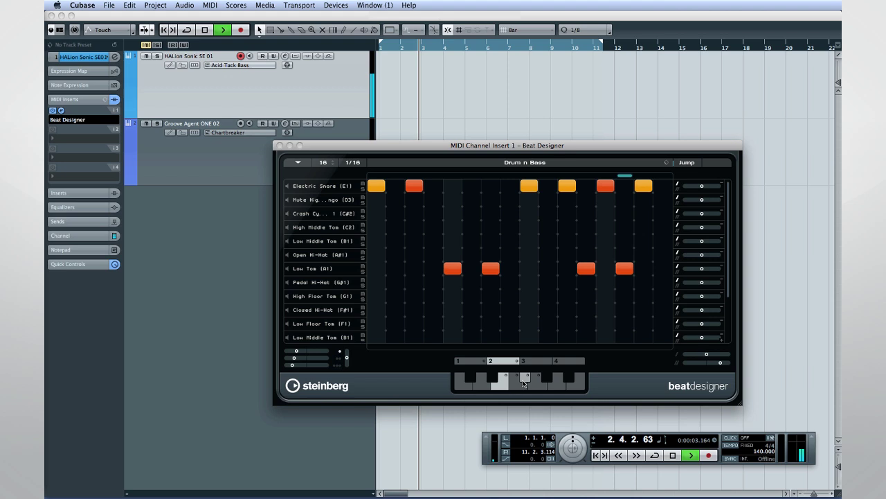
pyautogui.click(688, 457)
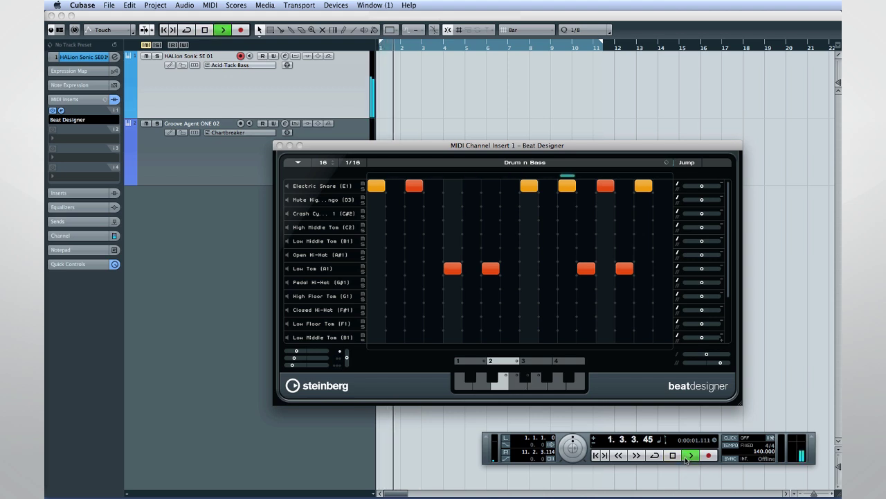
pyautogui.click(524, 380)
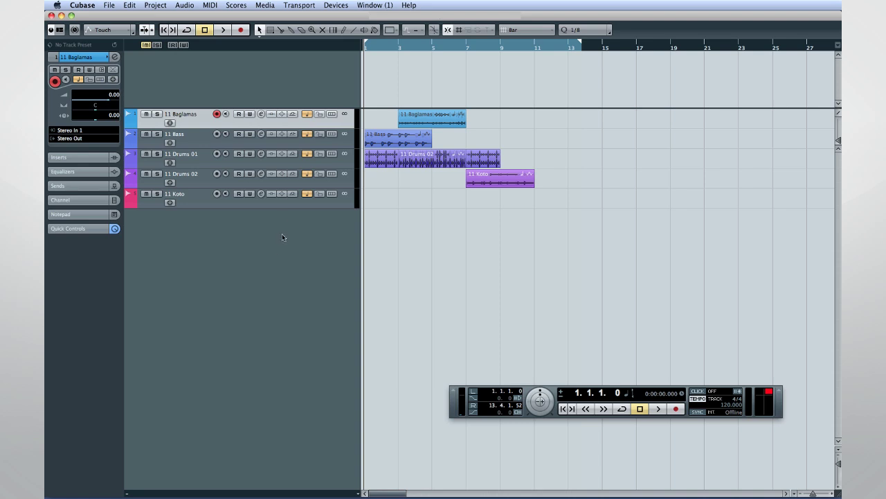
# - Duplicate the Bass event twice and the Drums 02 event once
pyautogui.click(379, 140)
pyautogui.press('super+d')
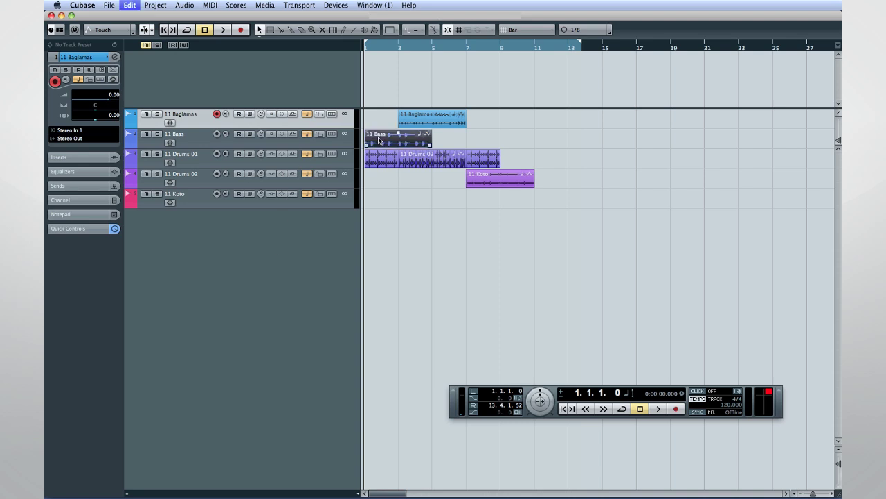
pyautogui.press('super+d')
pyautogui.click(488, 154)
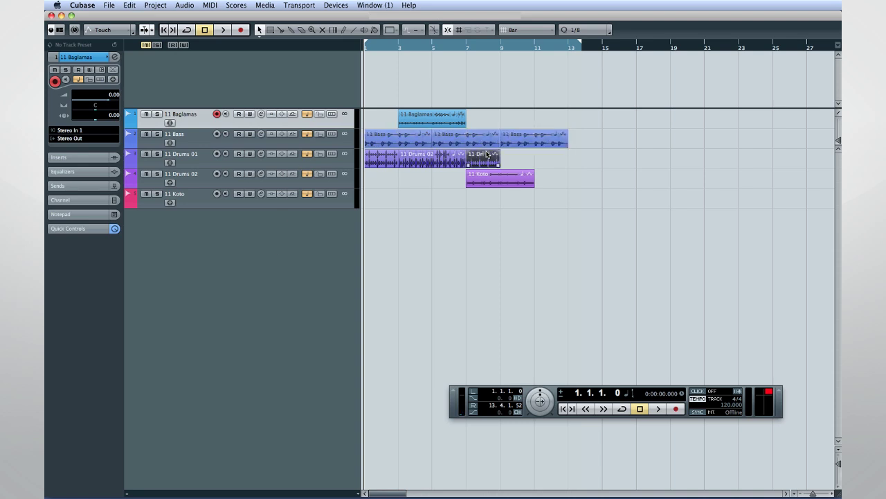
pyautogui.press('super+d')
# - Duplicate the Baglamas event twice and the Koto event once, then open the Project menu
pyautogui.click(457, 121)
pyautogui.press('super+d')
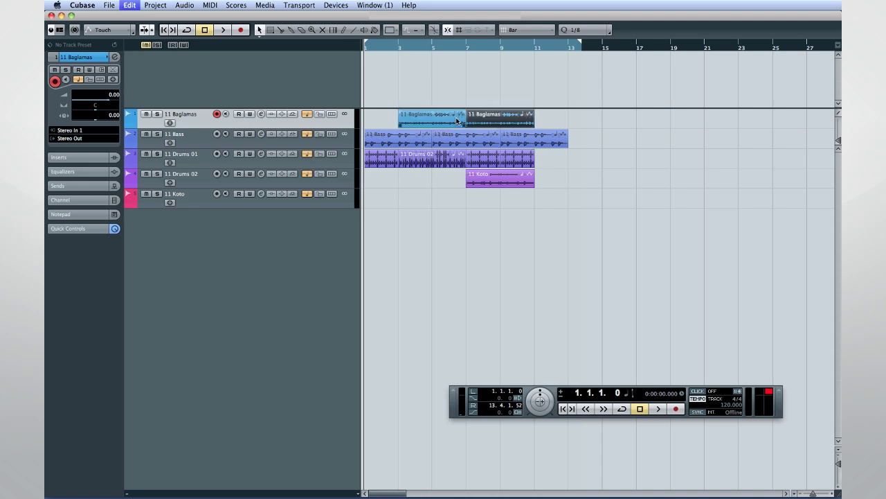
pyautogui.press('super+d')
pyautogui.click(510, 183)
pyautogui.press('super+d')
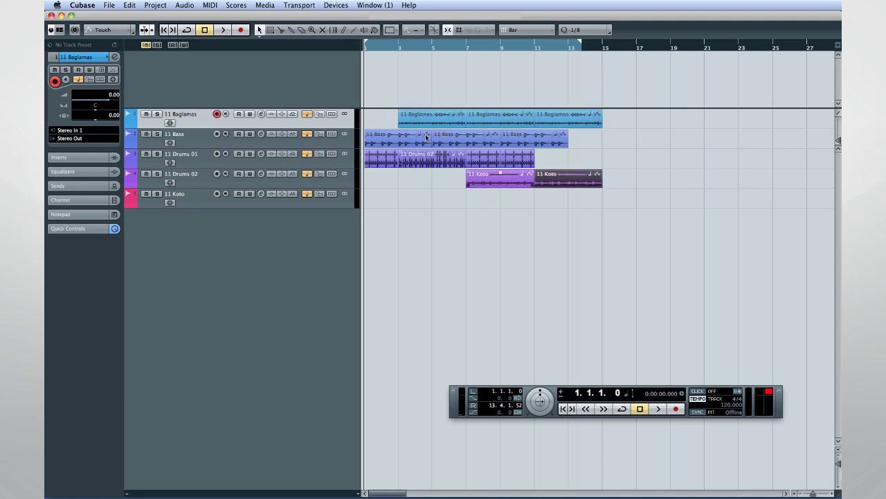
pyautogui.click(156, 6)
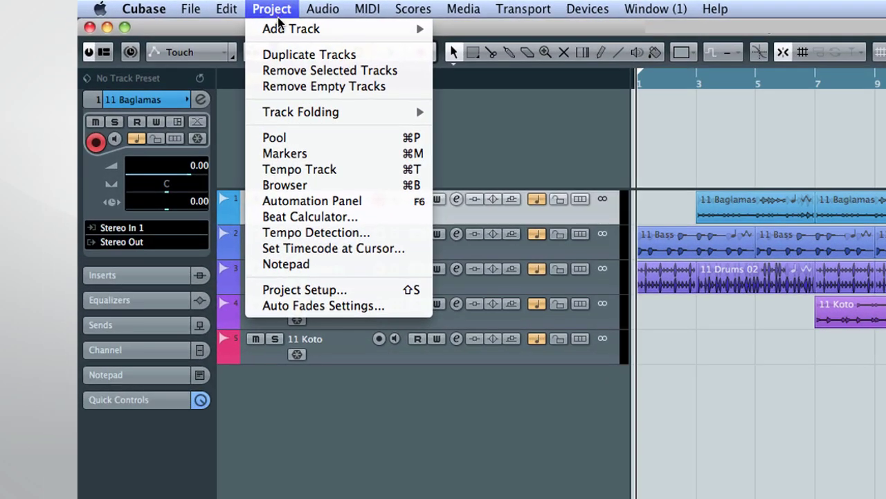
# - Add an Arranger track and draw a two-bar section from bar 1 and a four-bar section from bar 3 to 7
pyautogui.moveTo(298, 29)
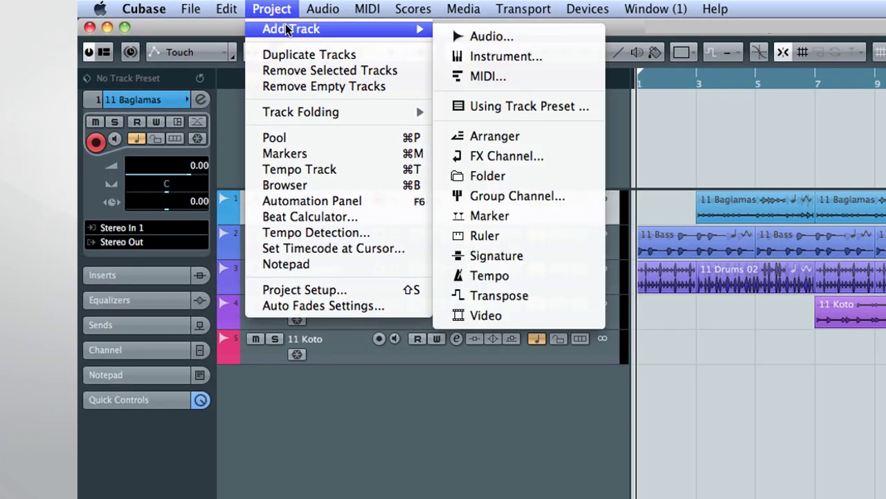
pyautogui.click(551, 135)
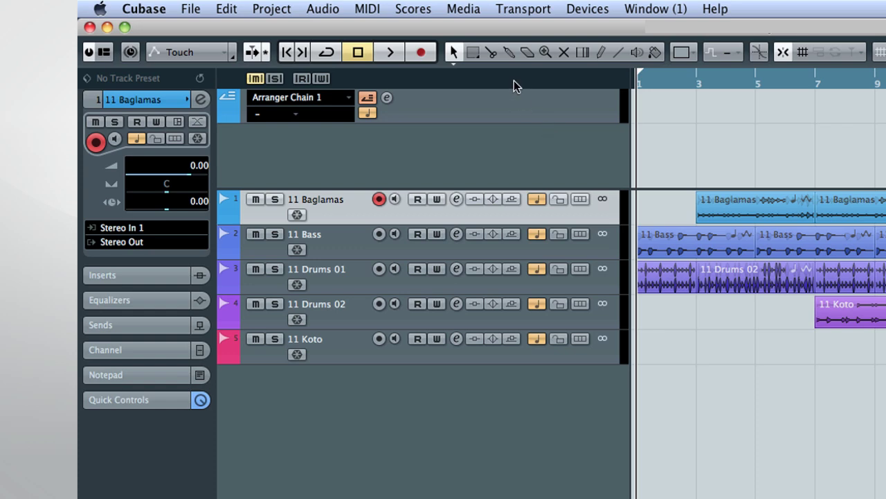
pyautogui.click(600, 52)
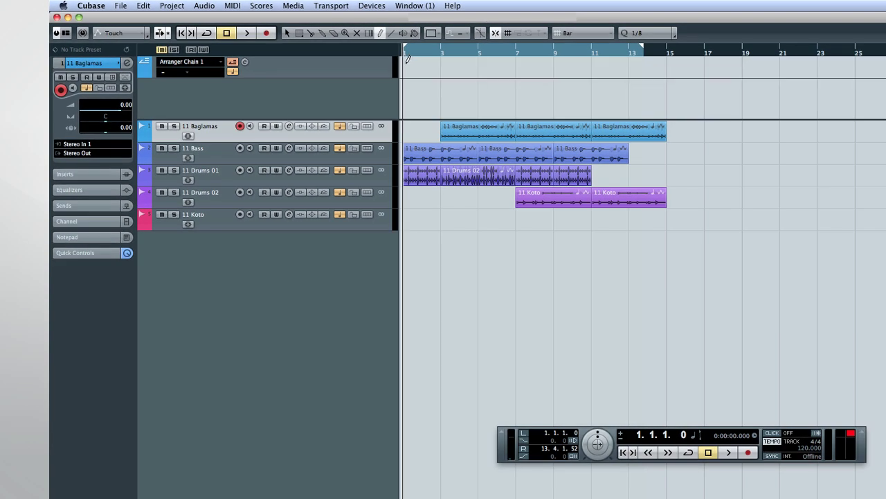
pyautogui.moveTo(603, 91); pyautogui.dragTo(618, 91)
pyautogui.moveTo(418, 60); pyautogui.dragTo(440, 63)
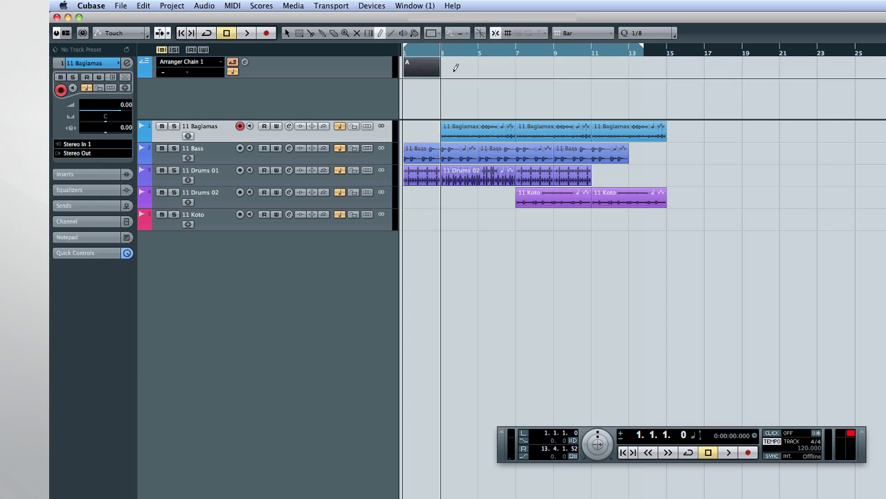
pyautogui.moveTo(450, 63)
pyautogui.mouseDown()
pyautogui.moveTo(443, 68)
pyautogui.moveTo(626, 64)
pyautogui.mouseUp()
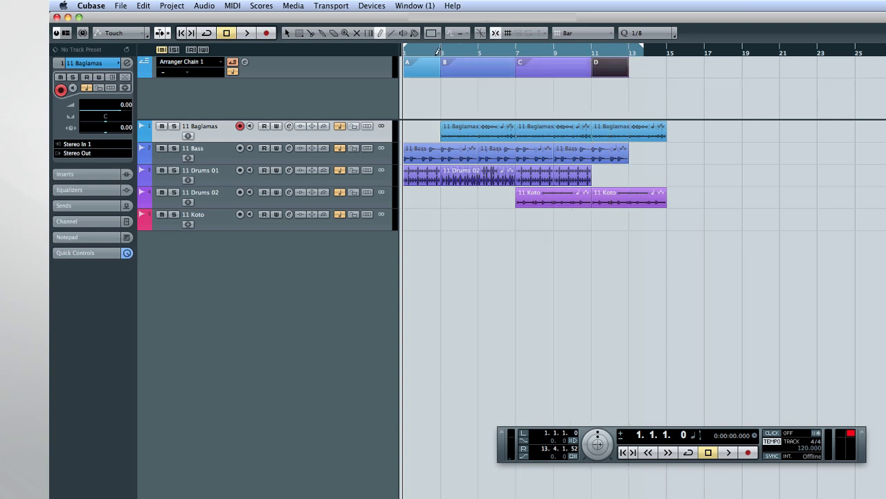
# - Open the Arranger Editor, select sections A, B and C, and move the editor off the tracks
pyautogui.click(245, 62)
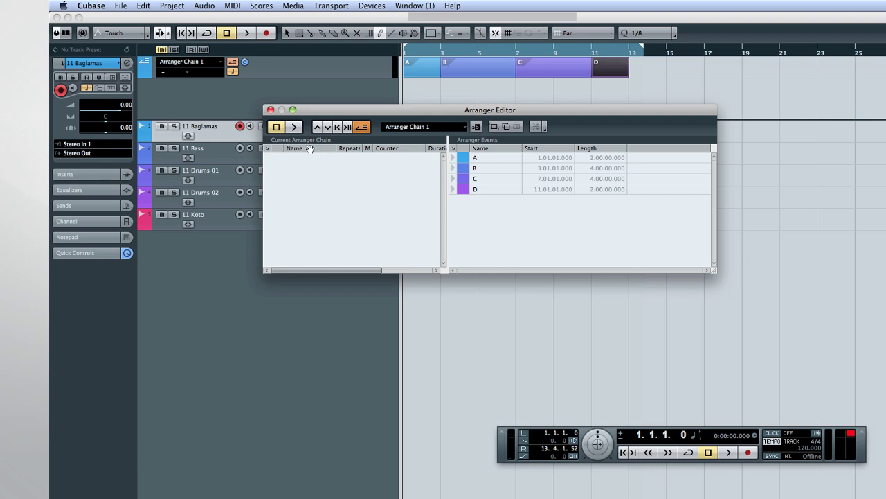
pyautogui.click(518, 158)
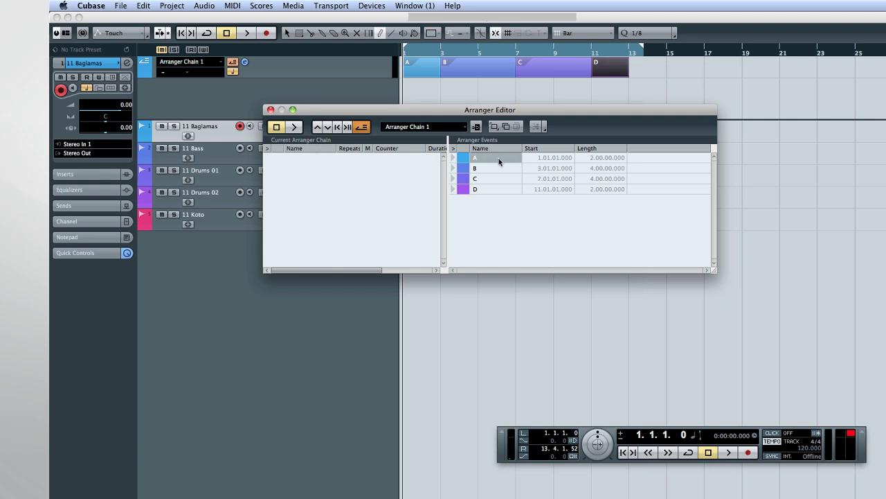
pyautogui.click(488, 173)
pyautogui.click(488, 179)
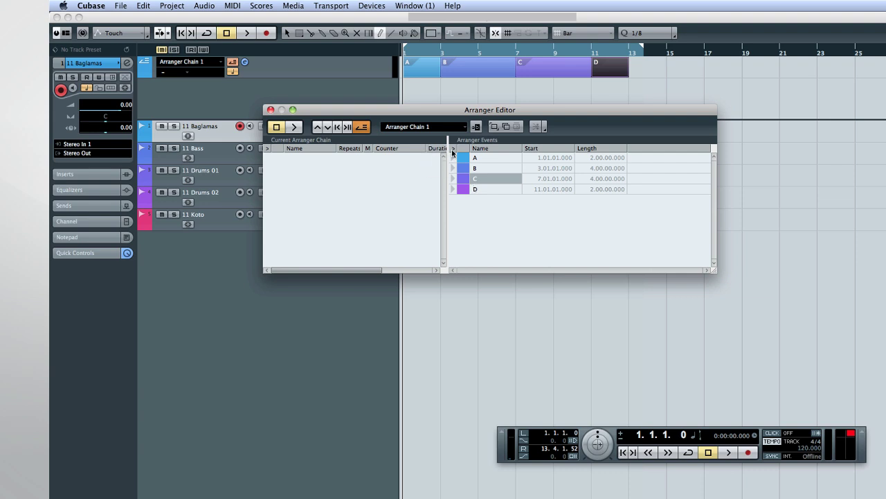
pyautogui.moveTo(445, 114); pyautogui.dragTo(430, 240)
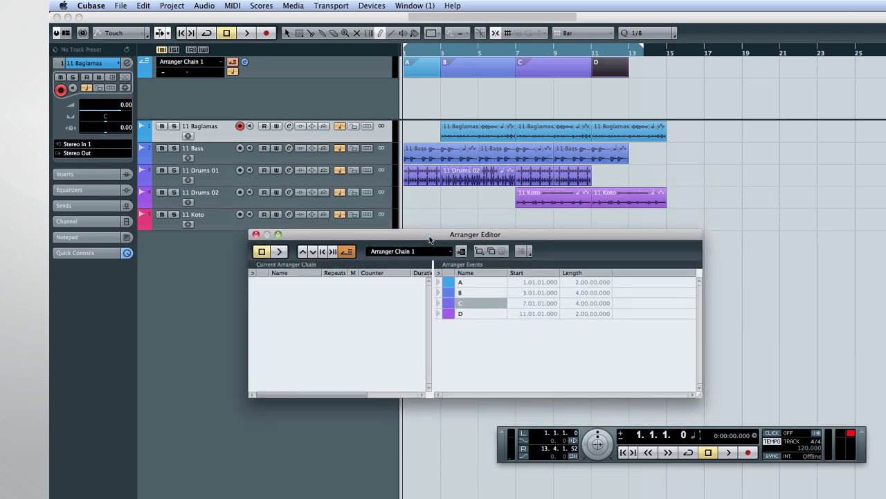
# - Build Arranger Chain 1 as A, A, C, D and open A's repeat count for editing
pyautogui.doubleClick(451, 285)
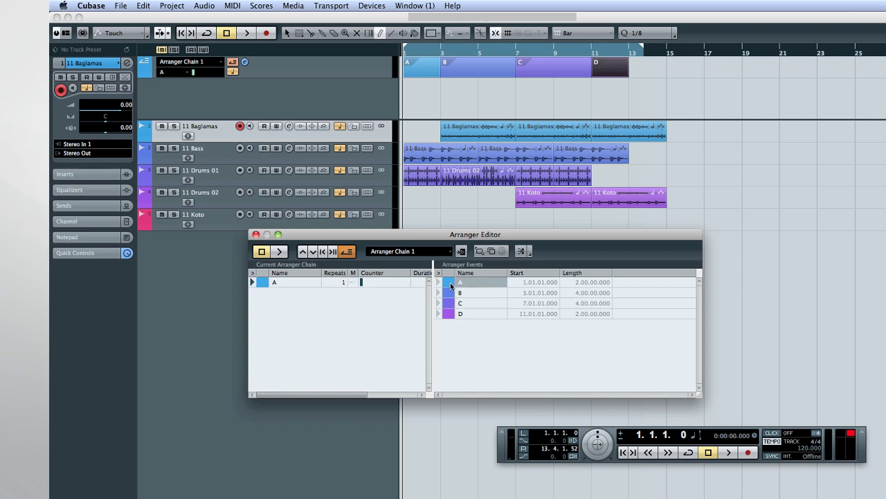
pyautogui.rightClick(451, 291)
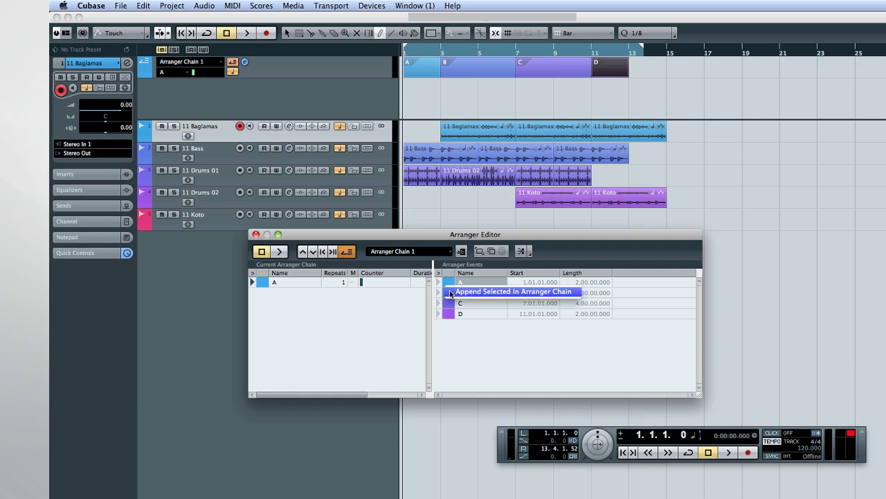
pyautogui.click(468, 294)
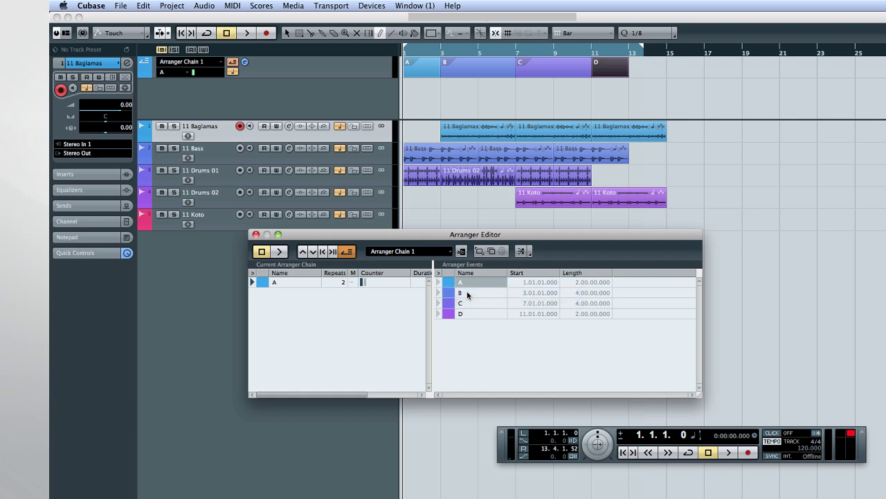
pyautogui.click(453, 305)
pyautogui.moveTo(363, 305); pyautogui.dragTo(339, 305)
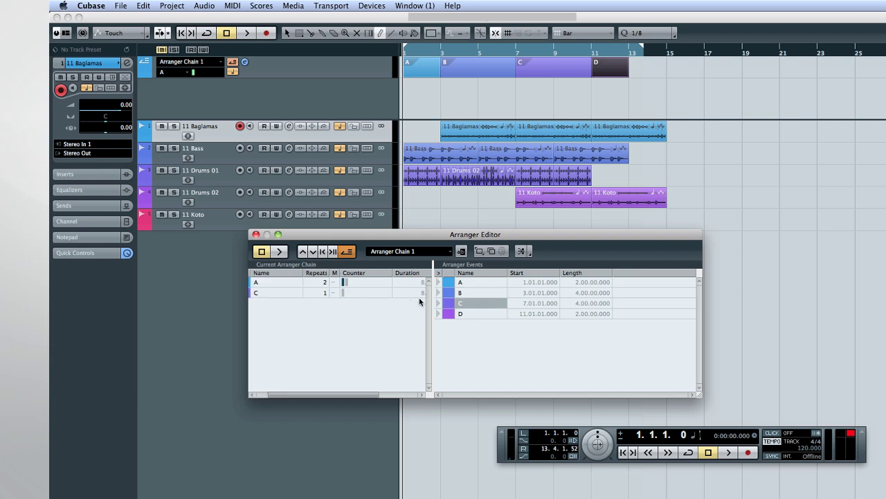
pyautogui.moveTo(452, 314); pyautogui.dragTo(367, 311)
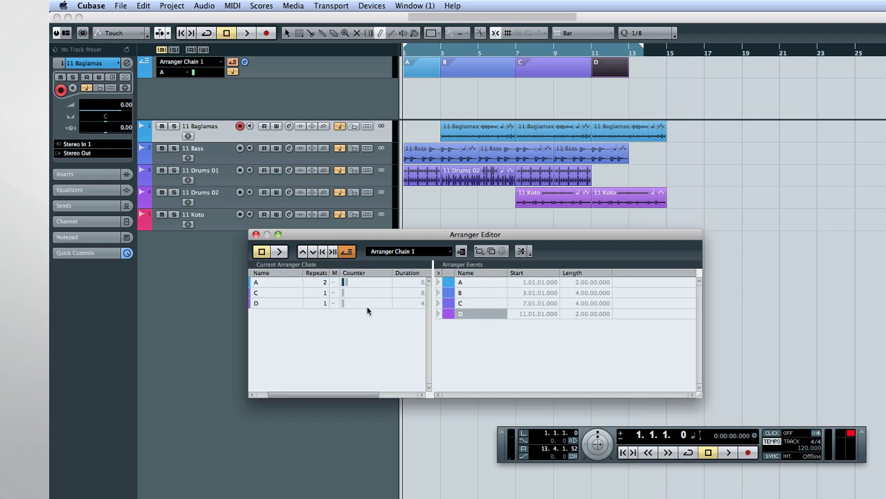
pyautogui.doubleClick(327, 282)
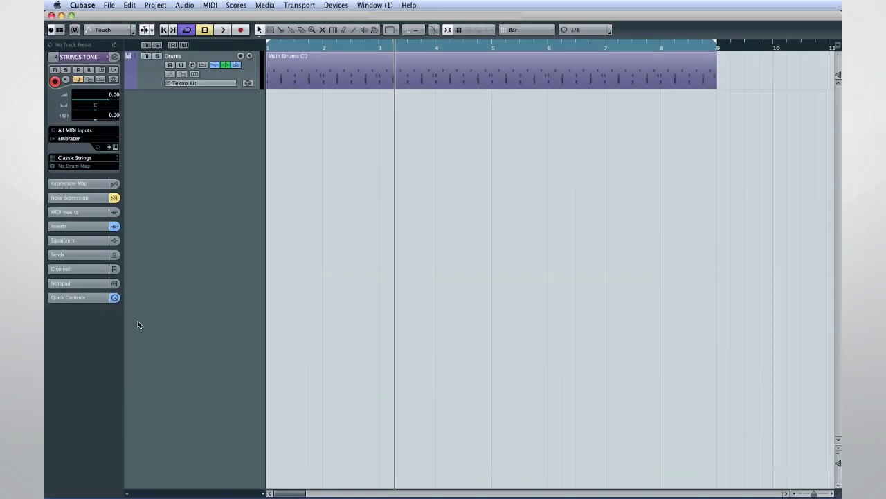
# - Load Dynamics > Compressor into BASS TONE's insert slot 1 and activate its side-chain
pyautogui.click(145, 85)
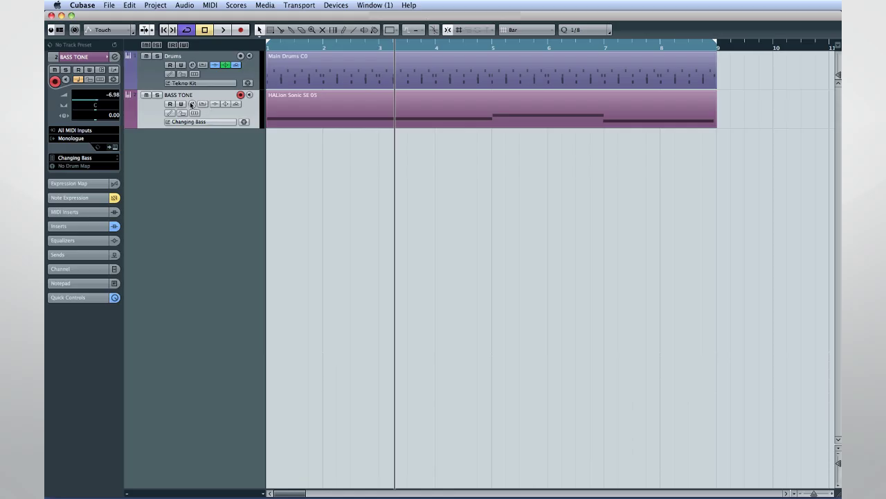
pyautogui.click(192, 104)
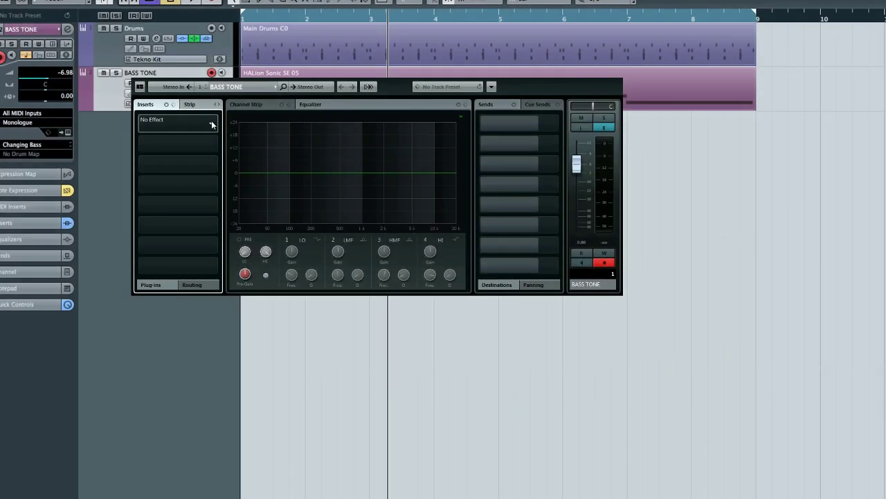
pyautogui.click(211, 123)
pyautogui.click(151, 171)
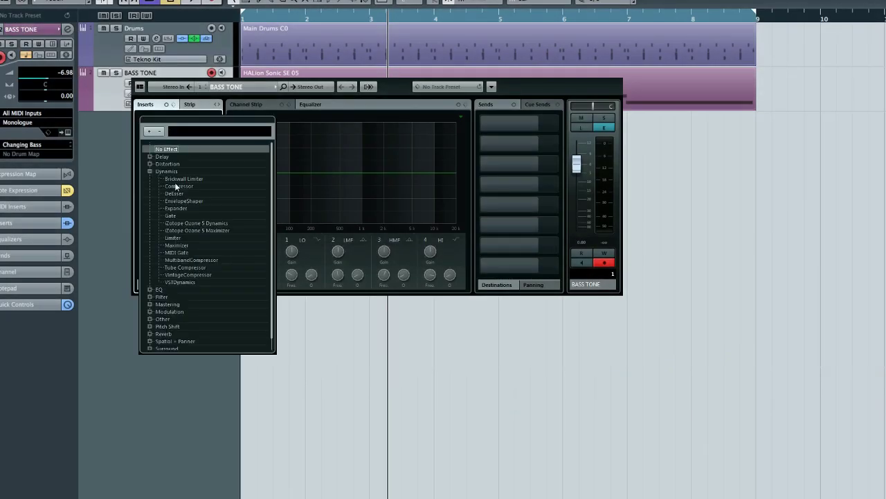
pyautogui.click(176, 185)
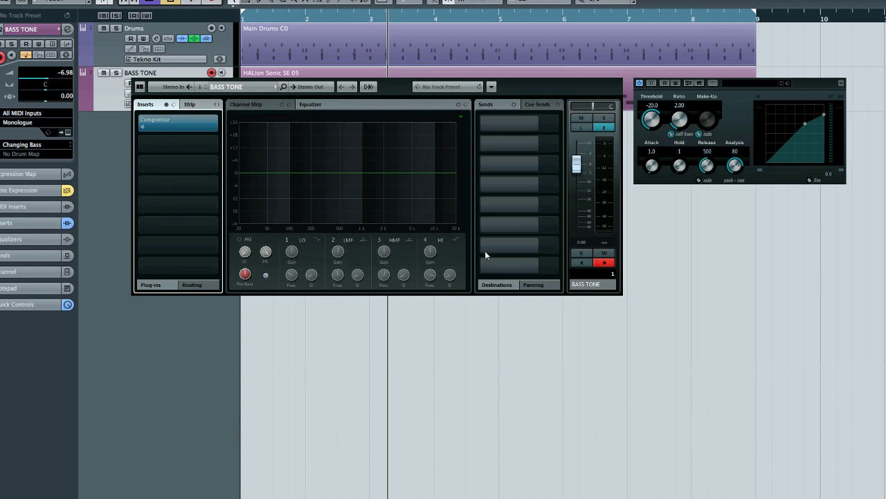
pyautogui.click(714, 83)
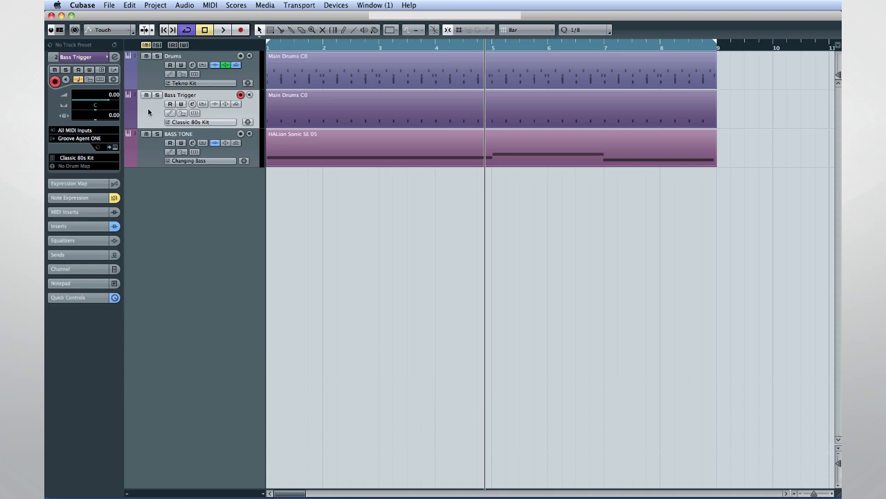
# - Route Bass Trigger's send 1 to Side-chains > BASS TONE: Ins. 1 - Compressor and enable it
pyautogui.click(192, 104)
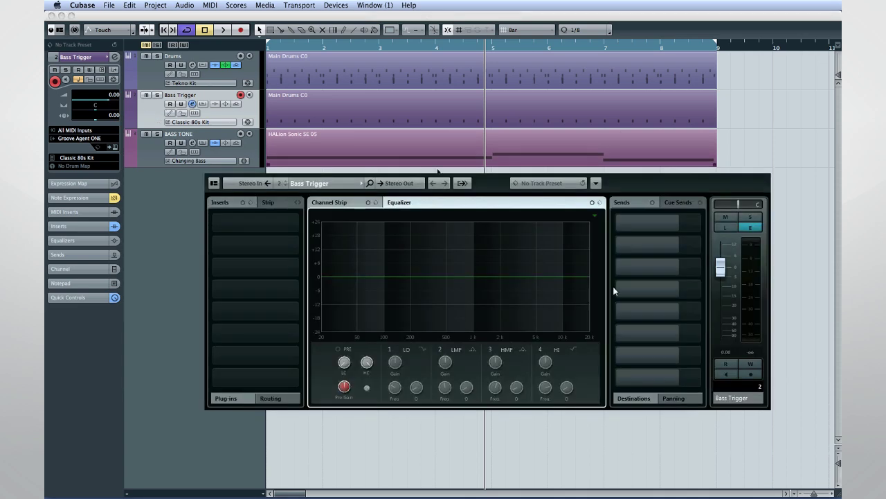
pyautogui.click(695, 222)
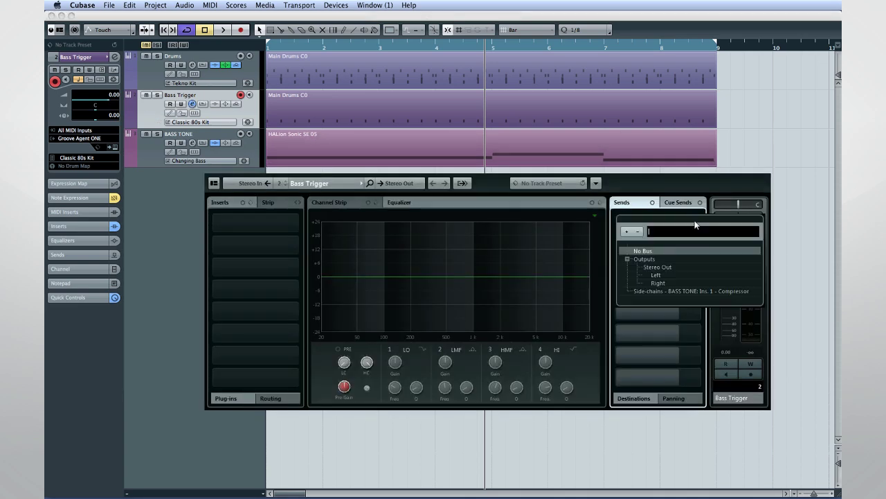
pyautogui.click(710, 291)
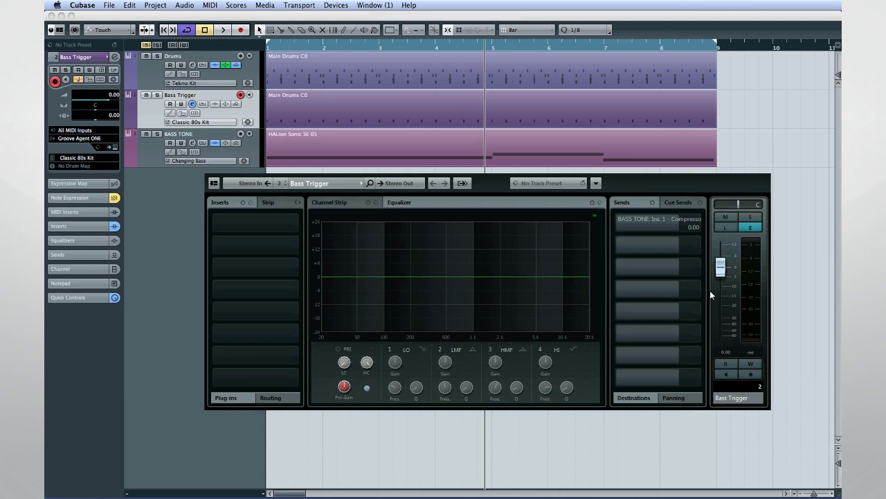
pyautogui.click(623, 224)
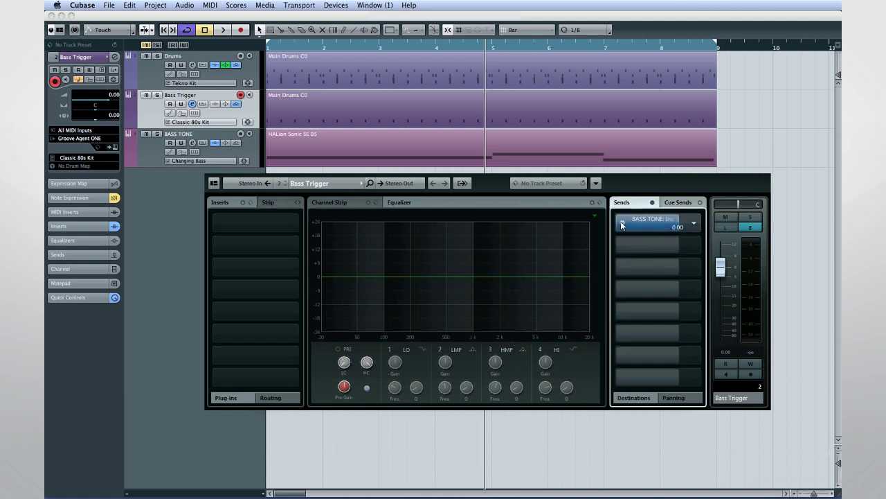
pyautogui.click(269, 188)
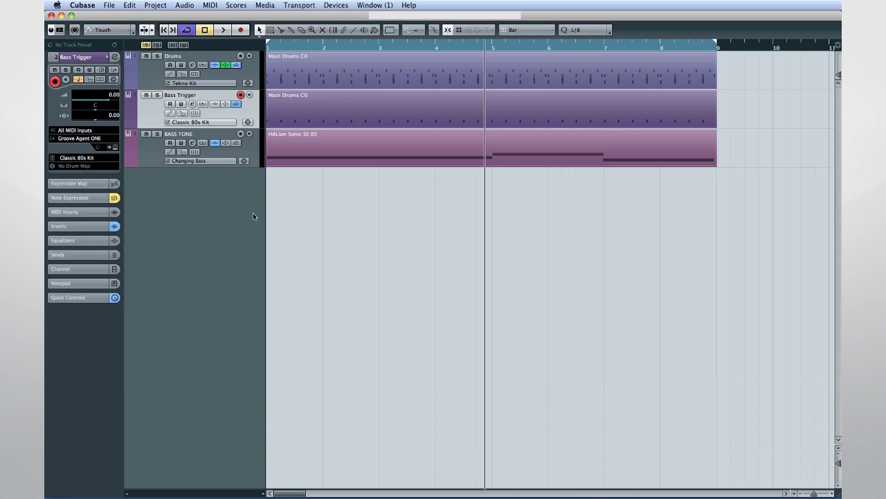
# - Audition from bar 5 to past bar 8, then lower the BASS TONE compressor threshold to about -32.5
pyautogui.press('space')
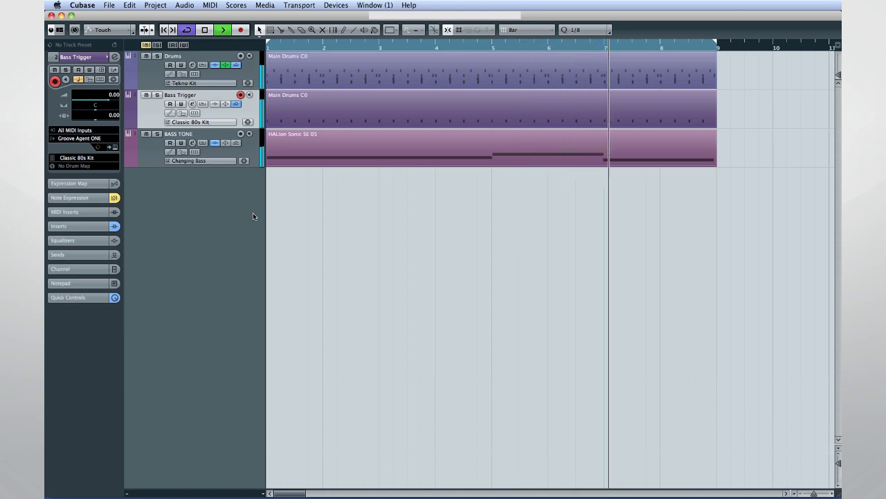
pyautogui.press('space')
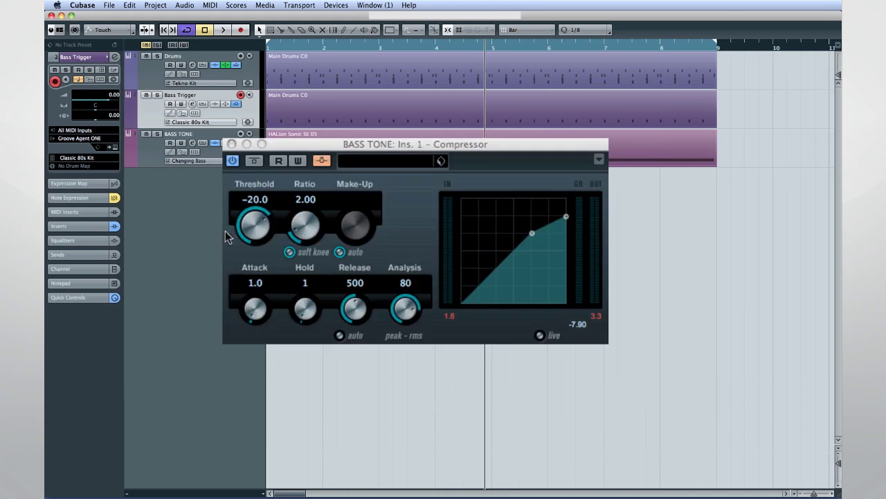
pyautogui.moveTo(253, 228); pyautogui.dragTo(246, 269)
# - Set the compressor to ratio 5.11, manual make-up 13.4, attack 39.0 and release 233
pyautogui.moveTo(292, 239); pyautogui.dragTo(294, 166)
pyautogui.click(340, 252)
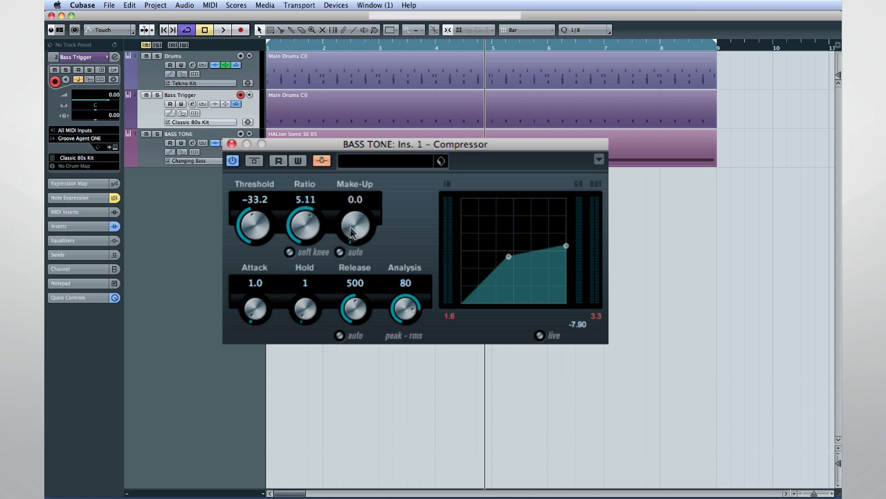
pyautogui.moveTo(352, 233); pyautogui.dragTo(330, 141)
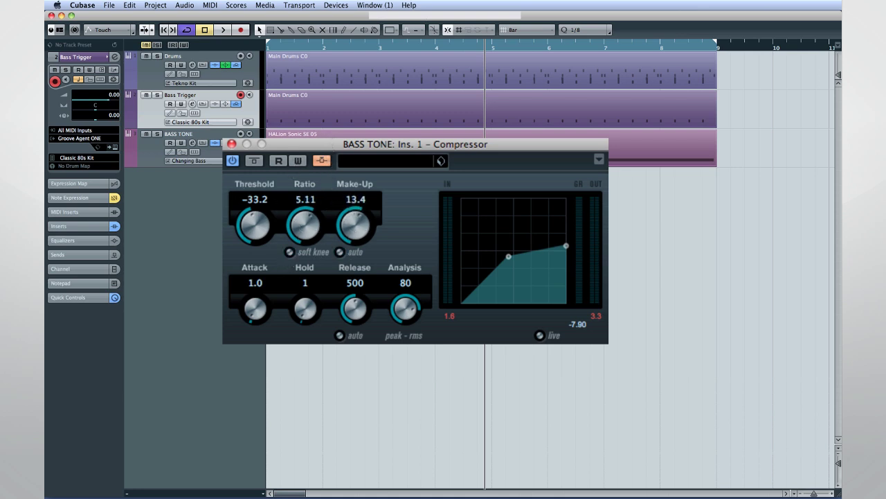
pyautogui.moveTo(250, 308); pyautogui.dragTo(247, 234)
pyautogui.moveTo(344, 314); pyautogui.dragTo(344, 345)
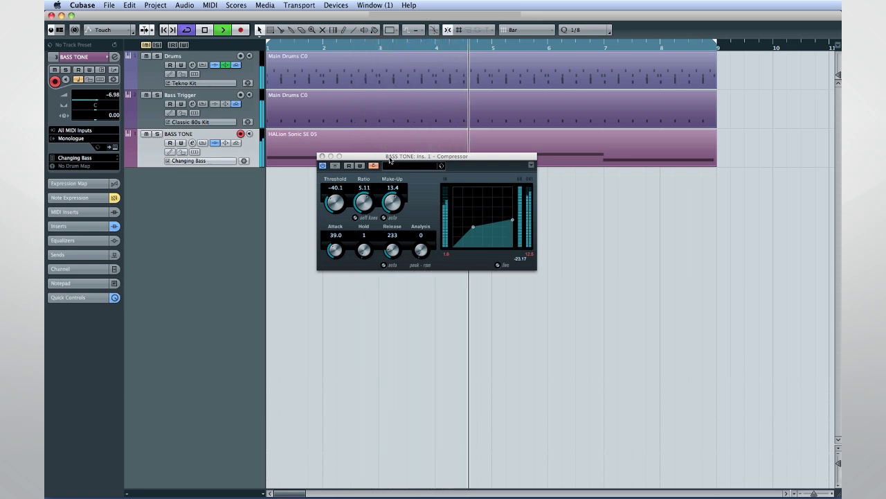
pyautogui.moveTo(390, 160); pyautogui.dragTo(390, 179)
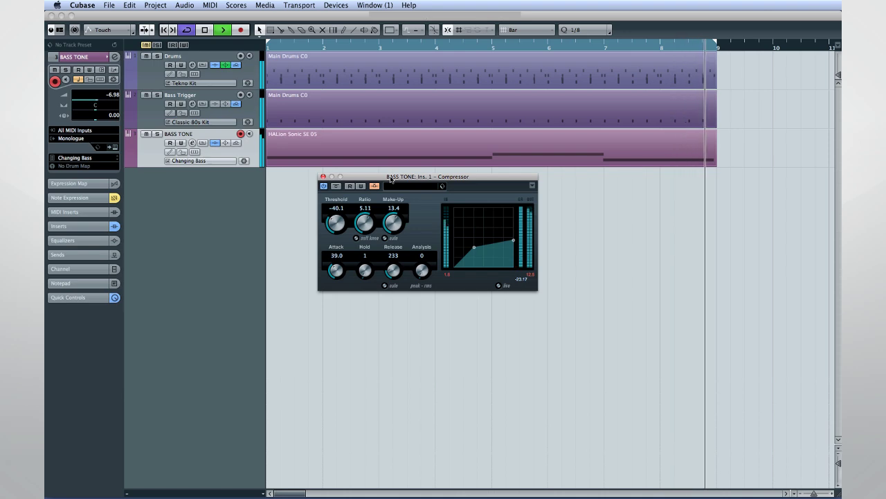
pyautogui.press('space')
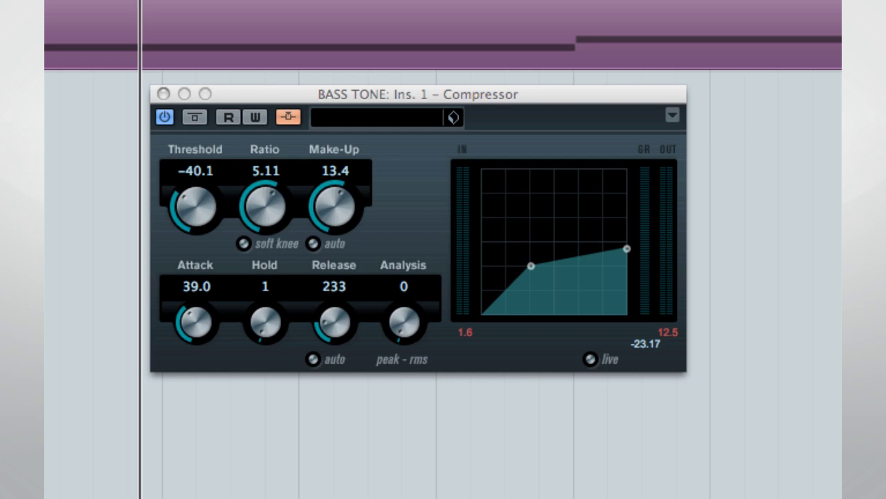
# - Toggle the compressor's Auto make-up on and back off, and switch on Live mode
pyautogui.click(294, 360)
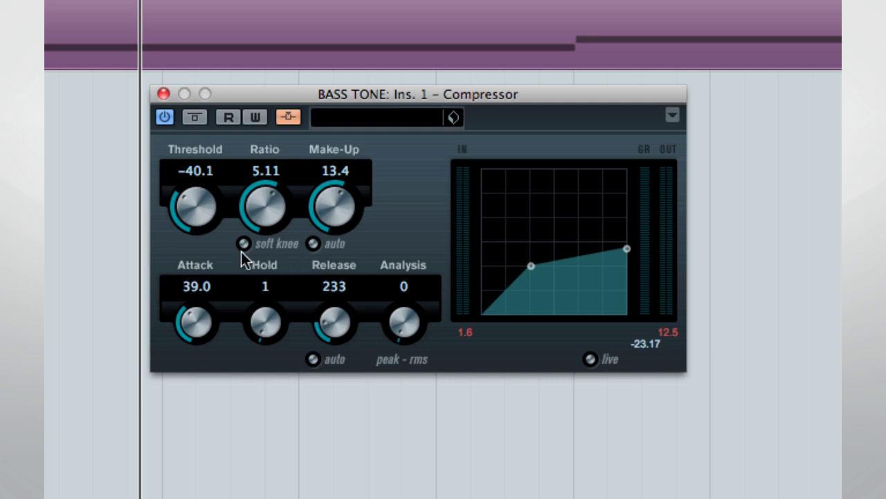
pyautogui.click(312, 244)
pyautogui.click(313, 244)
pyautogui.click(596, 359)
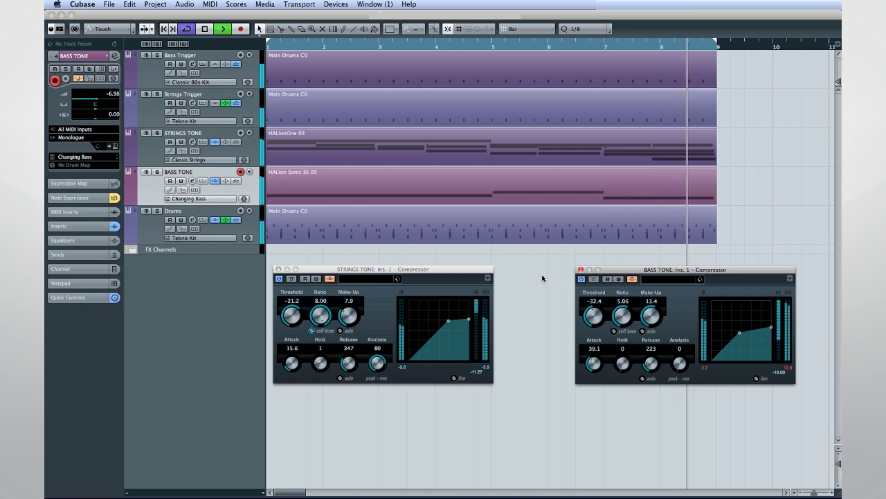
# - Stop playback, select the MIDI 01 track, and open the Project menu in the vocal song project
pyautogui.press('space')
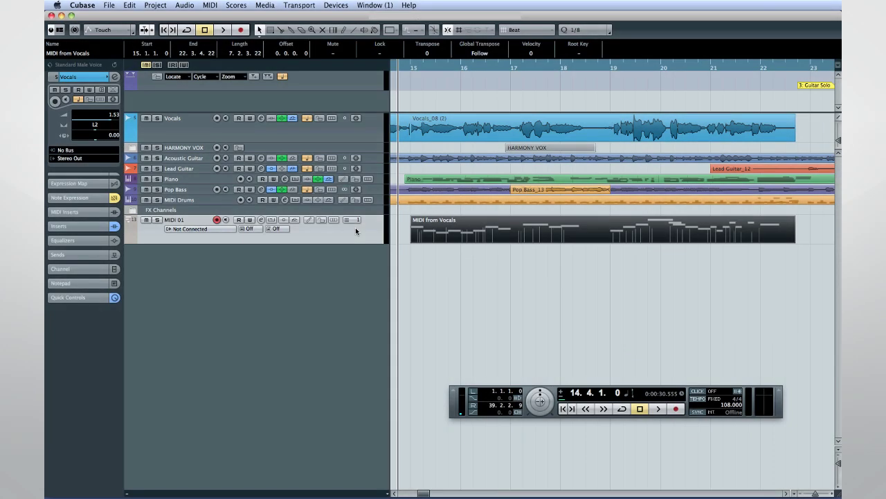
pyautogui.click(355, 227)
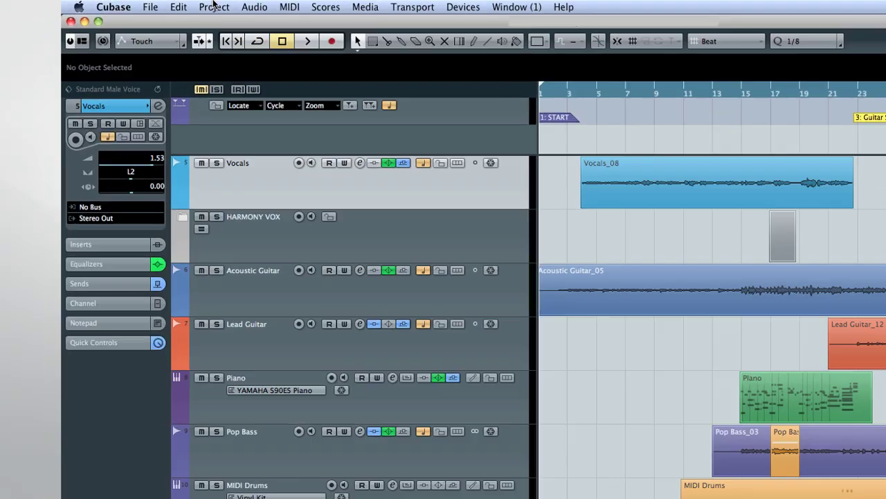
pyautogui.click(155, 5)
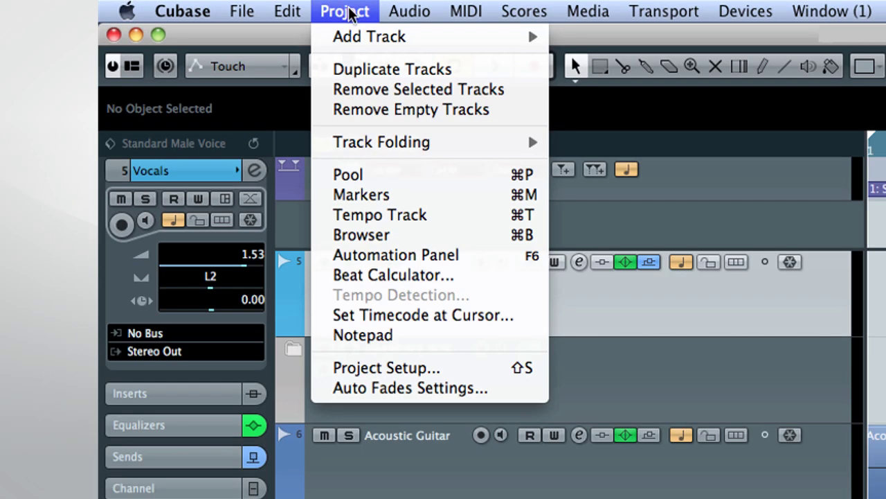
# - Duplicate the Vocals track and analyse the copied vocal event with VariAudio Pitch & Warp
pyautogui.click(388, 68)
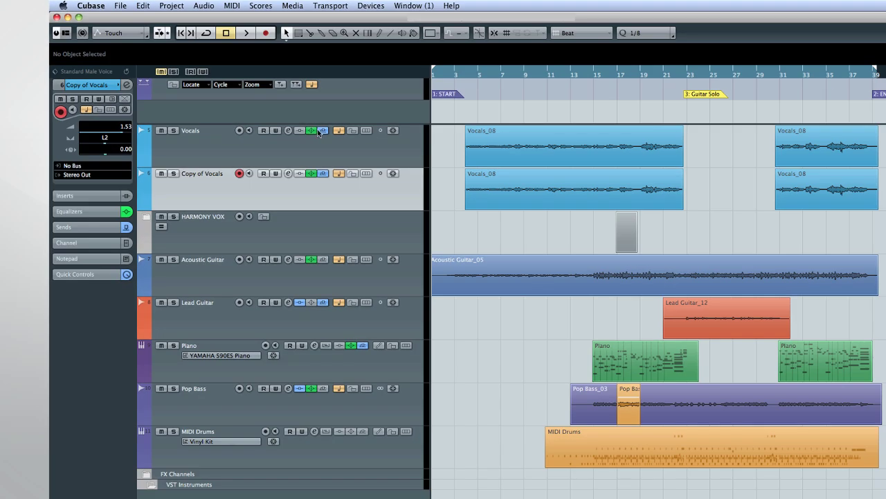
pyautogui.click(487, 197)
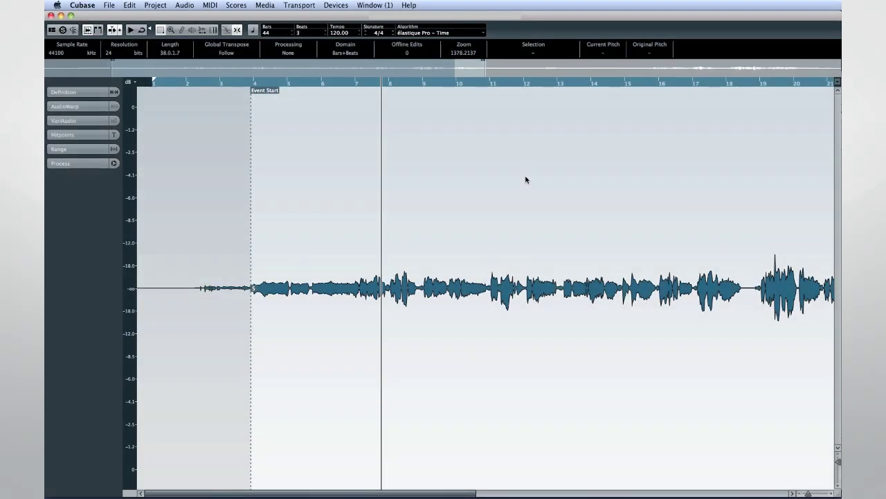
pyautogui.click(92, 122)
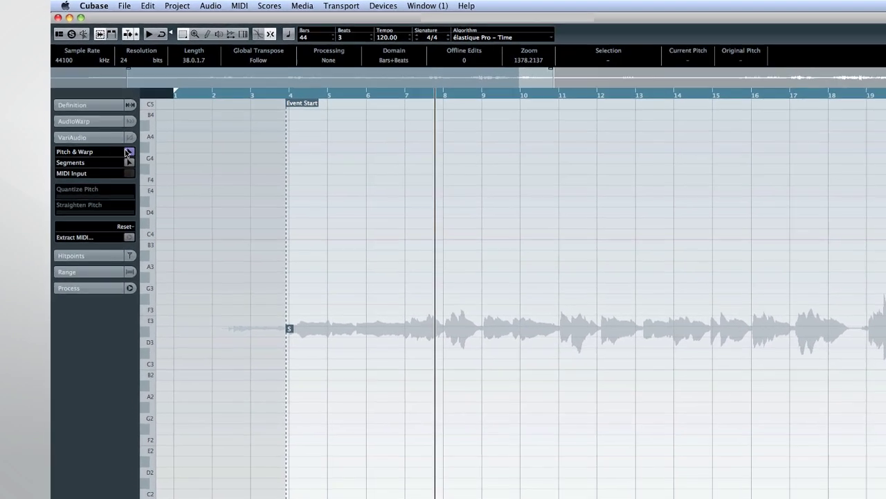
pyautogui.click(112, 133)
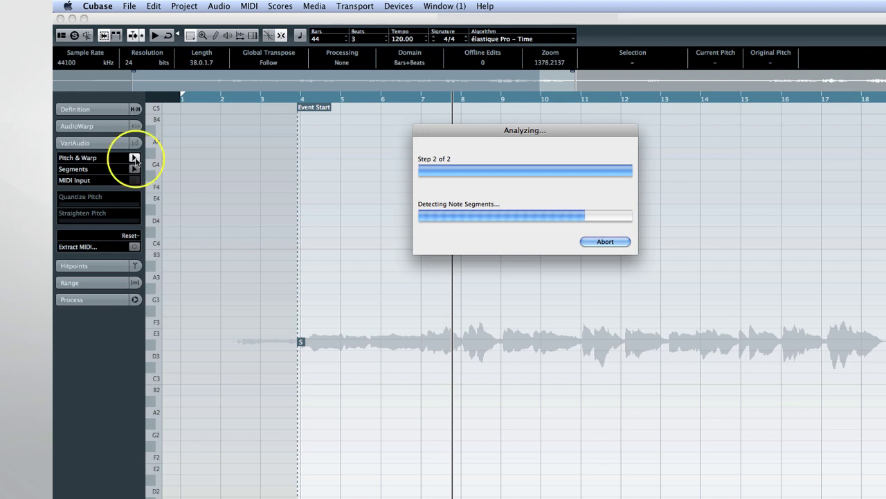
# - Extract MIDI from the vocal with destination set to a new MIDI track
pyautogui.click(135, 246)
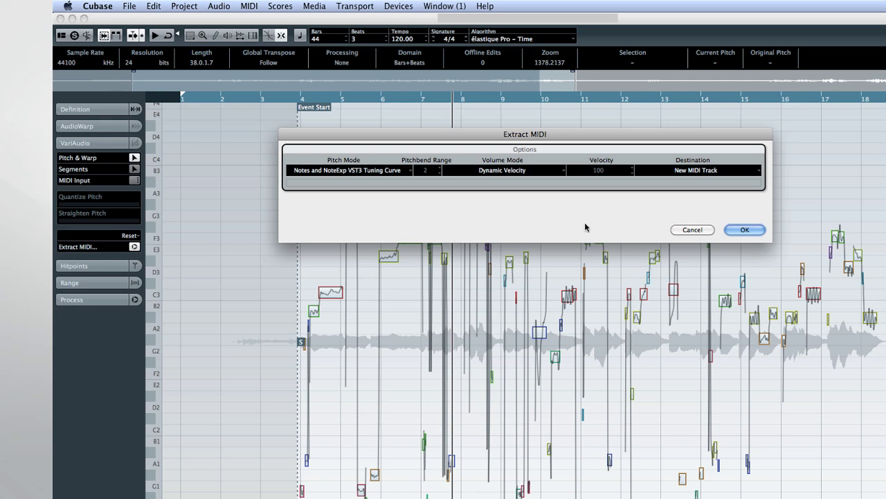
pyautogui.click(676, 171)
pyautogui.click(677, 172)
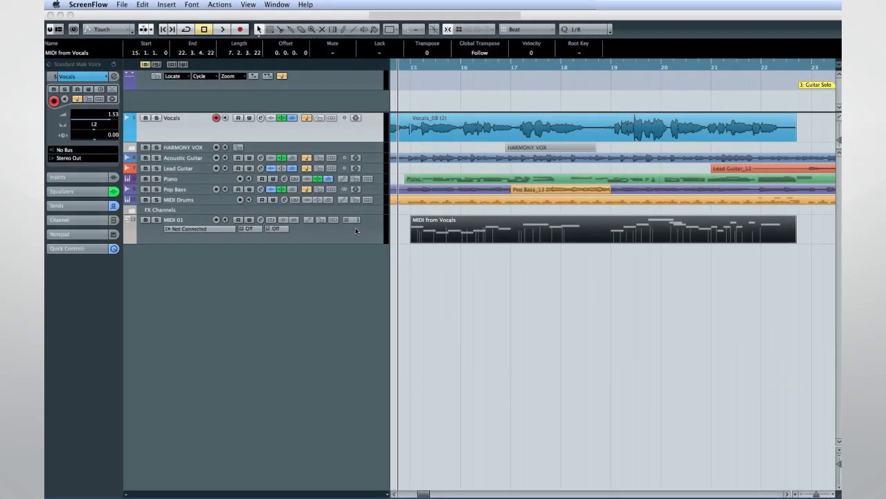
pyautogui.press('F2')
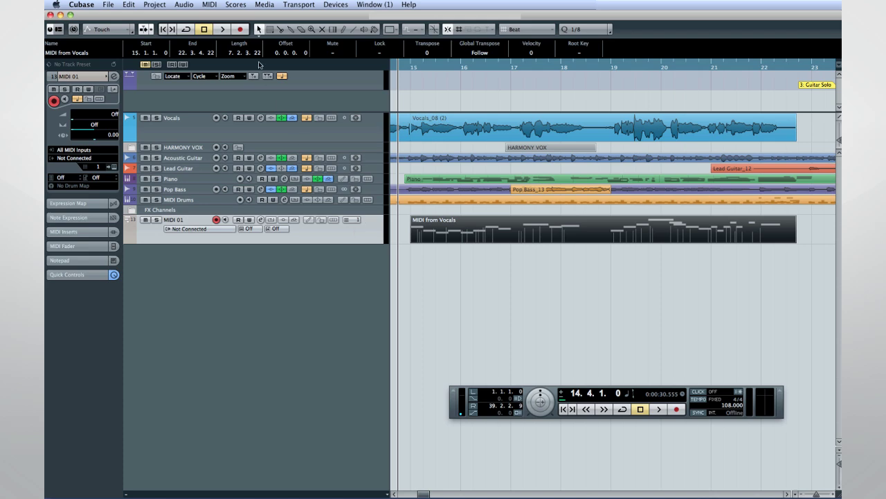
# - Open the MIDI from Vocals part as a score and type 'Up Dow' in Score Settings text
pyautogui.click(244, 6)
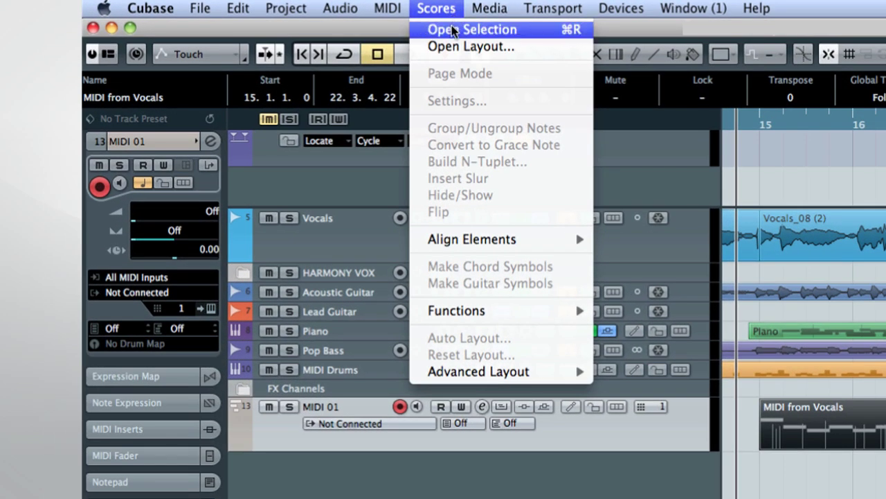
pyautogui.click(450, 30)
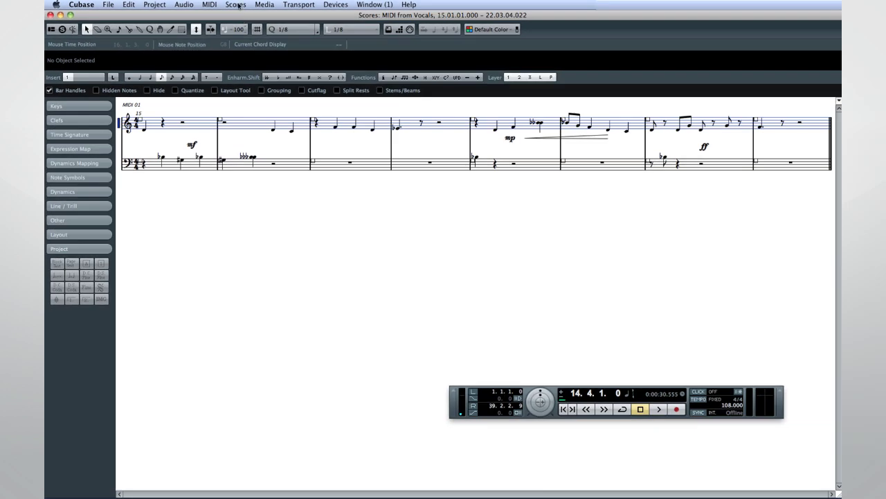
pyautogui.click(238, 5)
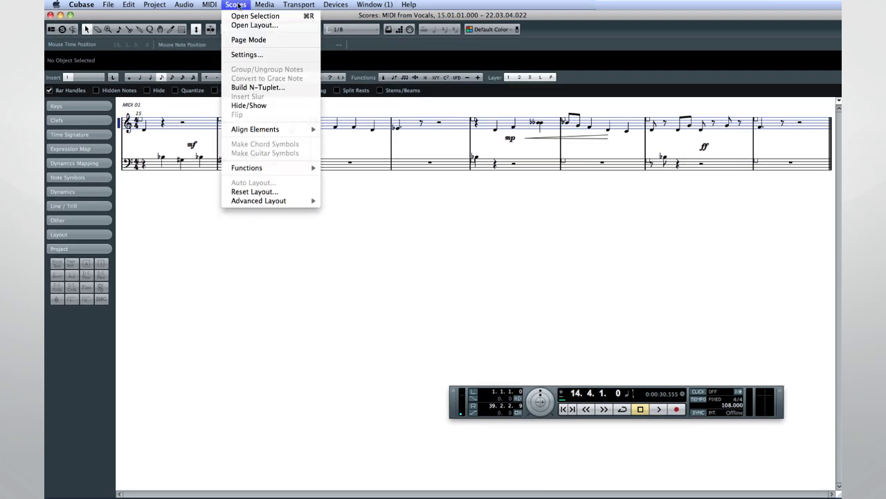
pyautogui.click(244, 54)
pyautogui.click(297, 276)
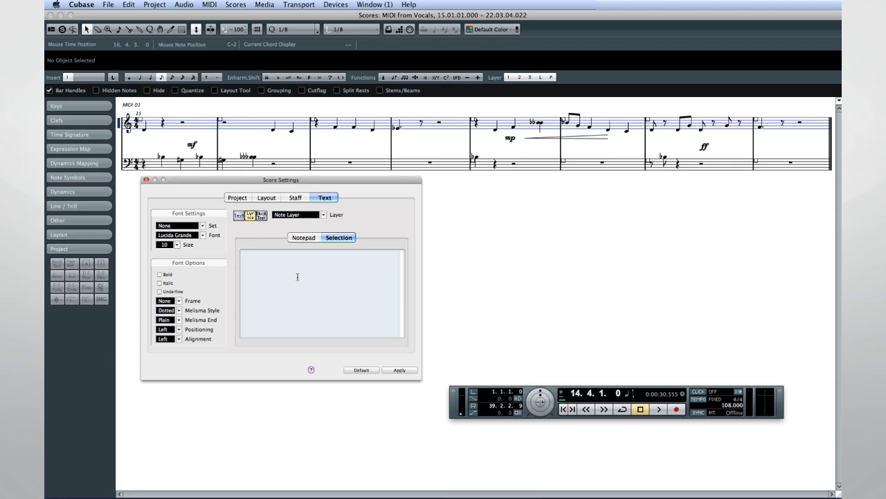
pyautogui.write('Up Dow')
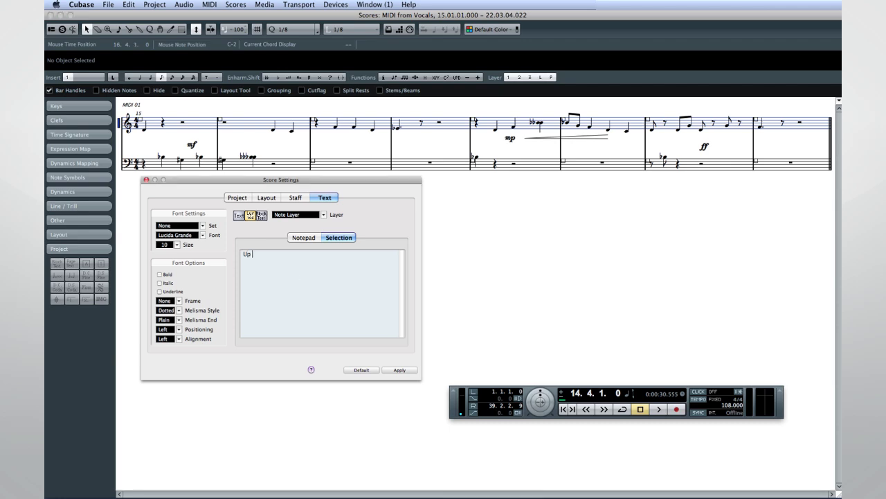